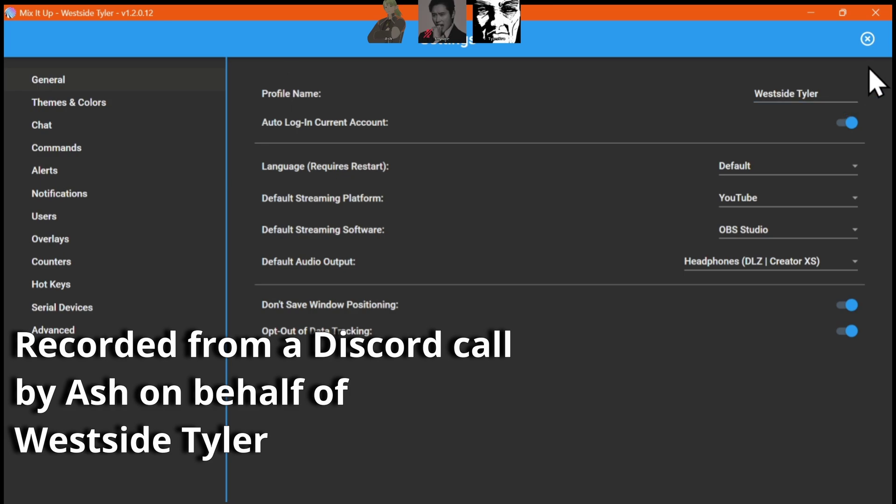
# Step: Examine the chat settings, from the message display options through the custom username colors for each role
pyautogui.click(867, 39)
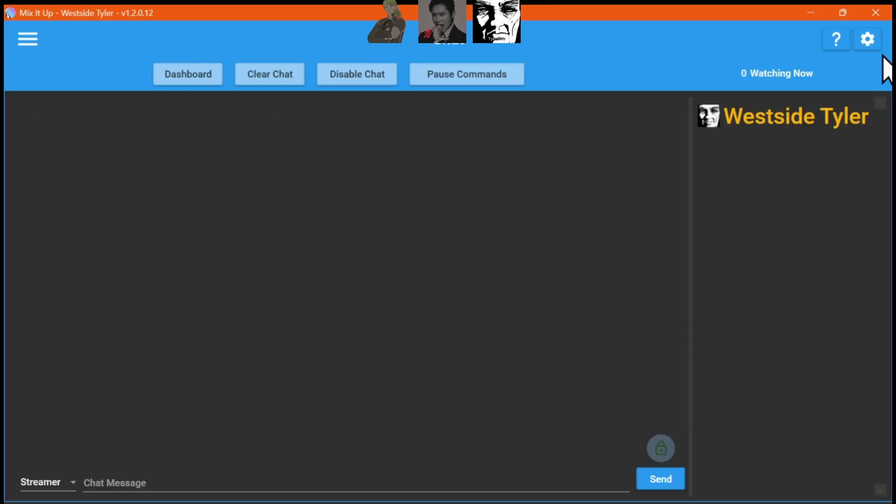
pyautogui.click(869, 41)
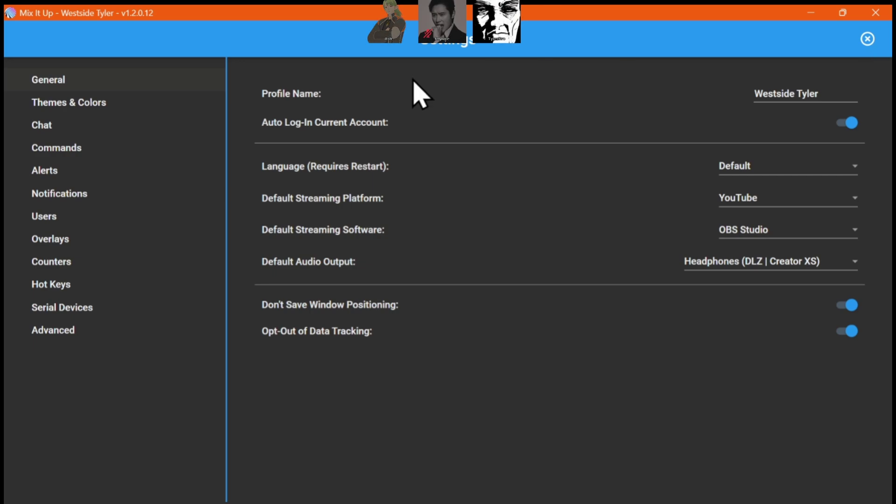
pyautogui.click(117, 129)
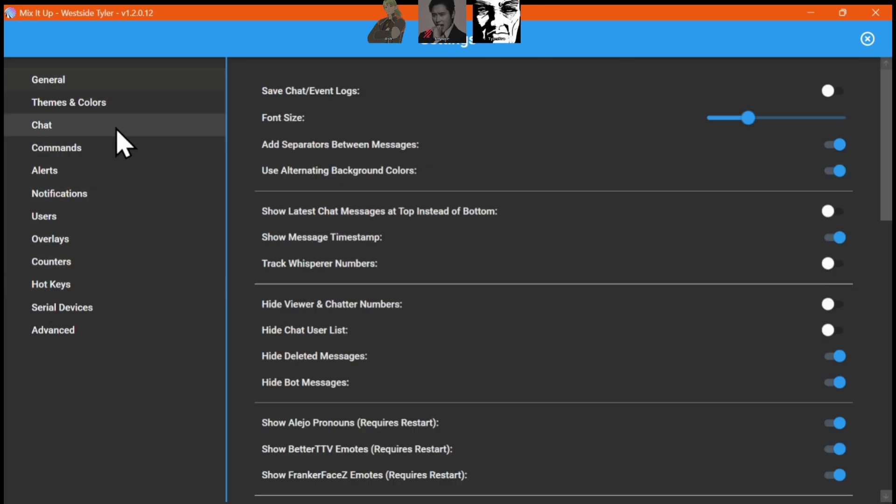
pyautogui.scroll(-12, 560, 281)
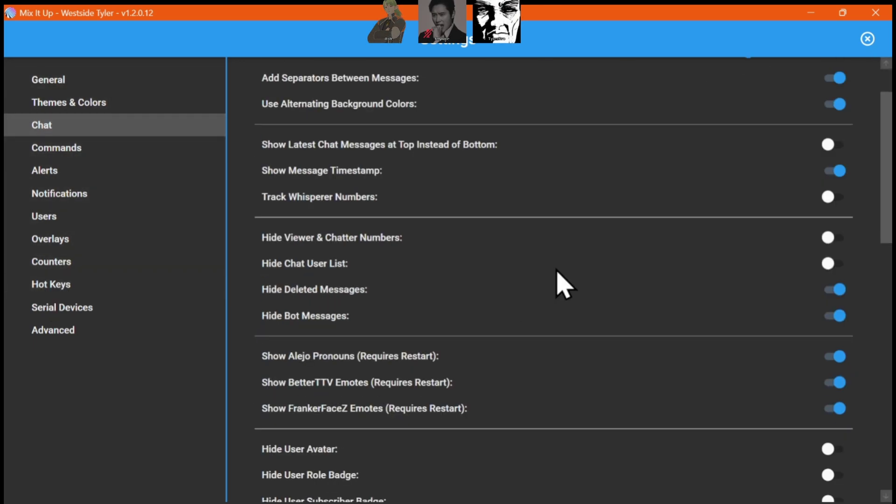
pyautogui.scroll(-3, 562, 266)
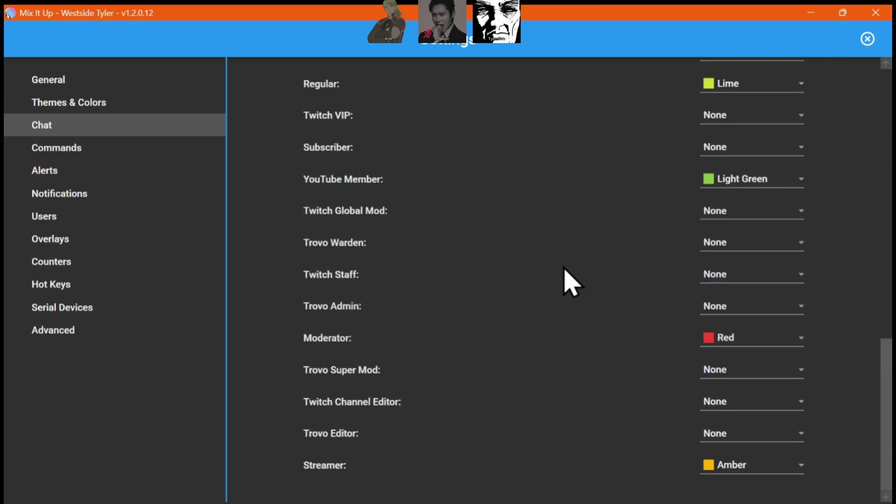
pyautogui.scroll(10, 607, 298)
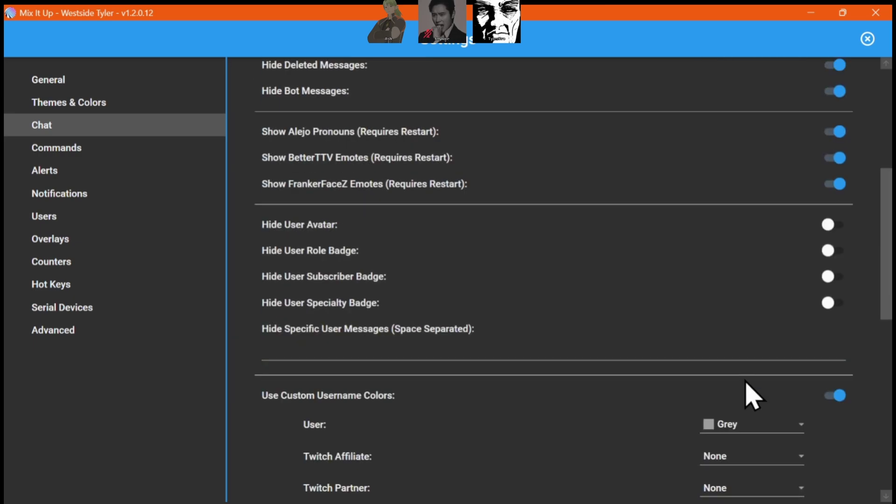
pyautogui.scroll(-8, 709, 369)
pyautogui.scroll(5, 660, 344)
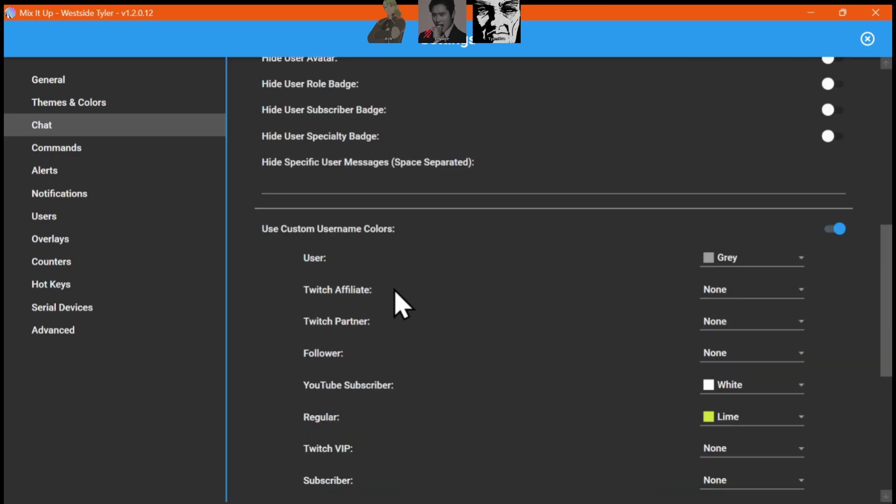
pyautogui.scroll(-2, 486, 315)
pyautogui.scroll(10, 716, 324)
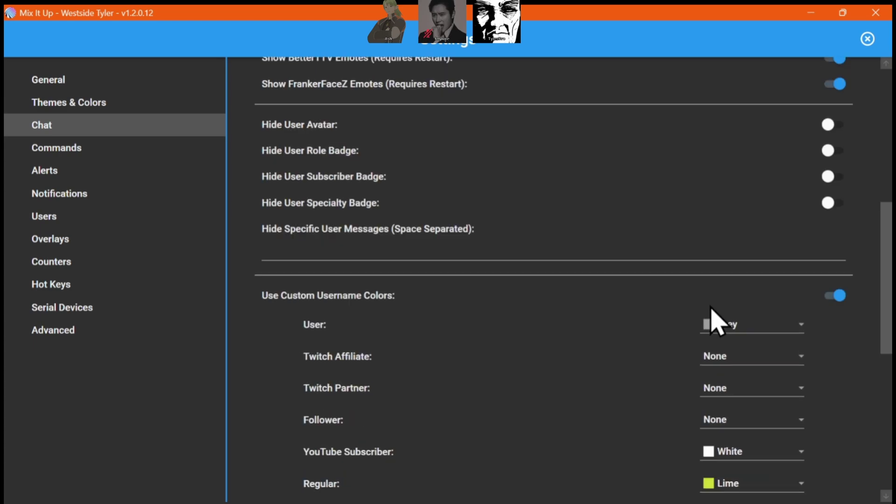
pyautogui.scroll(4, 658, 364)
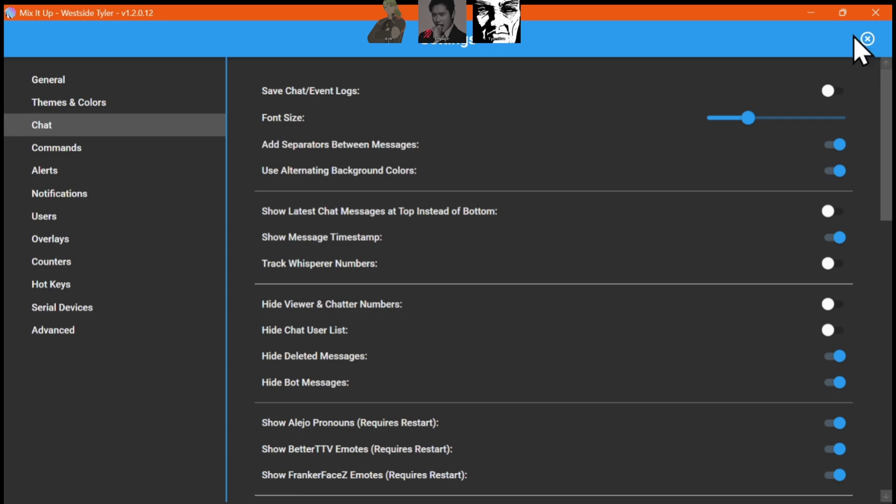
# Step: In the overlay settings, enter "My sickass chat overlay" as the name for a new overlay endpoint
pyautogui.click(133, 258)
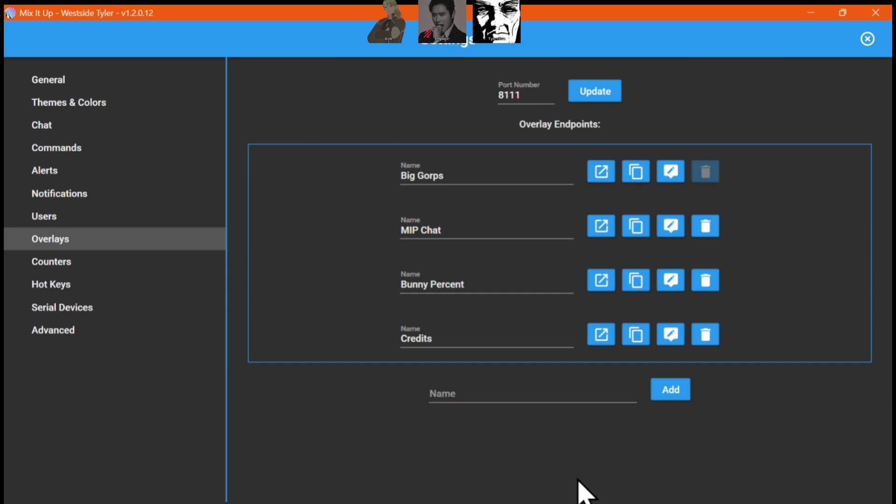
pyautogui.click(486, 389)
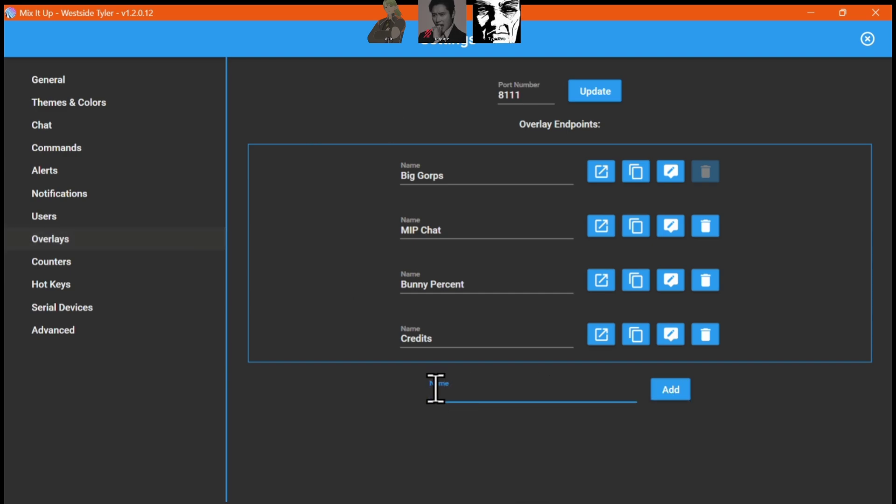
pyautogui.write('My sickass chat overl')
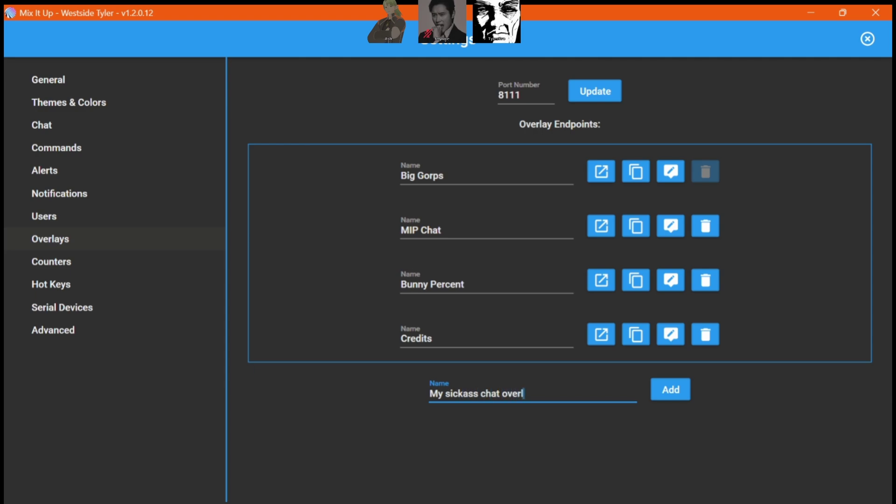
pyautogui.write('ay')
# Step: Clear the name entered for the new overlay endpoint without adding it
pyautogui.press('BackSpace')
pyautogui.press('BackSpace')
pyautogui.press('BackSpace')
pyautogui.press('BackSpace')
pyautogui.press('BackSpace')
pyautogui.press('BackSpace')
pyautogui.press('BackSpace')
pyautogui.press('BackSpace')
pyautogui.press('BackSpace')
pyautogui.press('BackSpace')
pyautogui.press('BackSpace')
pyautogui.press('BackSpace')
pyautogui.press('BackSpace')
pyautogui.press('BackSpace')
pyautogui.press('BackSpace')
pyautogui.press('BackSpace')
pyautogui.press('BackSpace')
pyautogui.press('BackSpace')
pyautogui.press('BackSpace')
pyautogui.press('BackSpace')
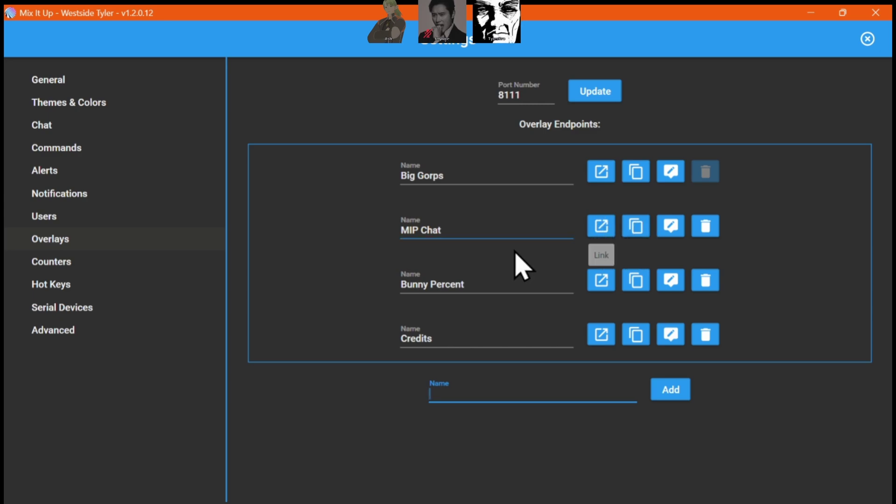
# Step: View the code editor of the MIP Chat overlay endpoint, and close both the editor and the settings
pyautogui.click(671, 226)
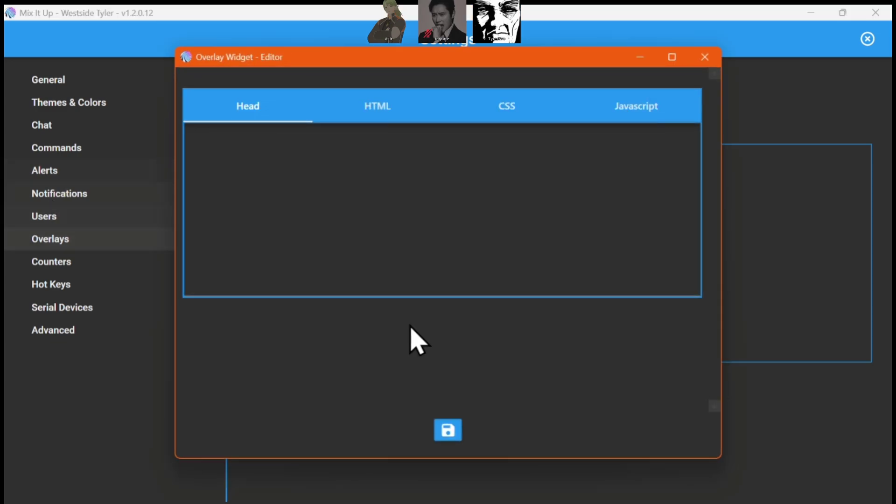
pyautogui.click(704, 58)
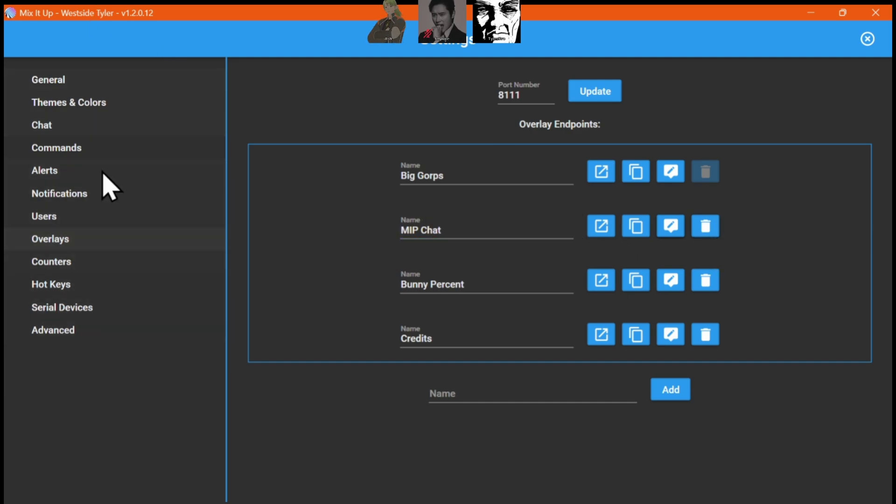
pyautogui.click(868, 39)
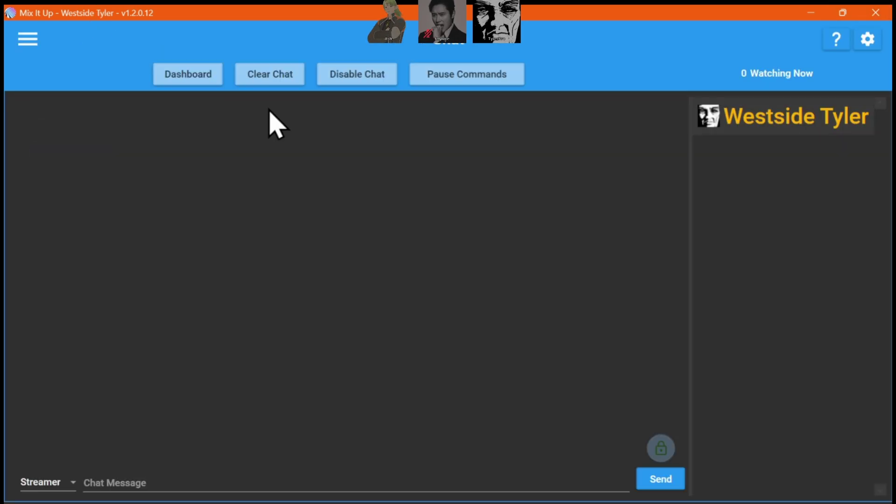
# Step: Go to the Overlay Widgets page from the main navigation
pyautogui.click(31, 41)
pyautogui.scroll(-5, 28, 411)
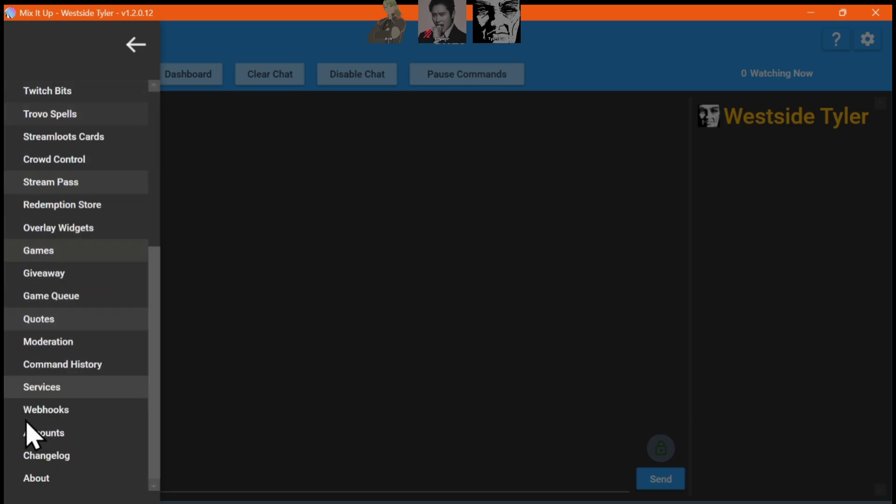
pyautogui.scroll(5, 27, 315)
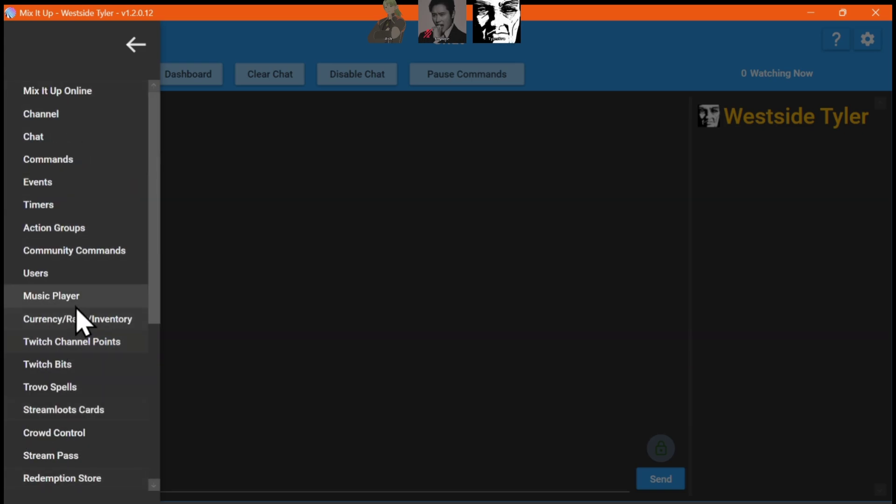
pyautogui.click(65, 146)
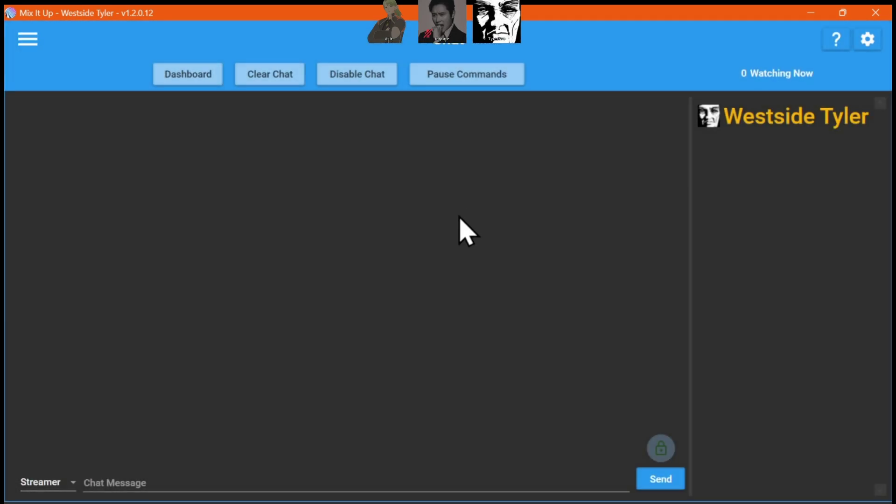
pyautogui.click(28, 40)
pyautogui.scroll(-5, 26, 303)
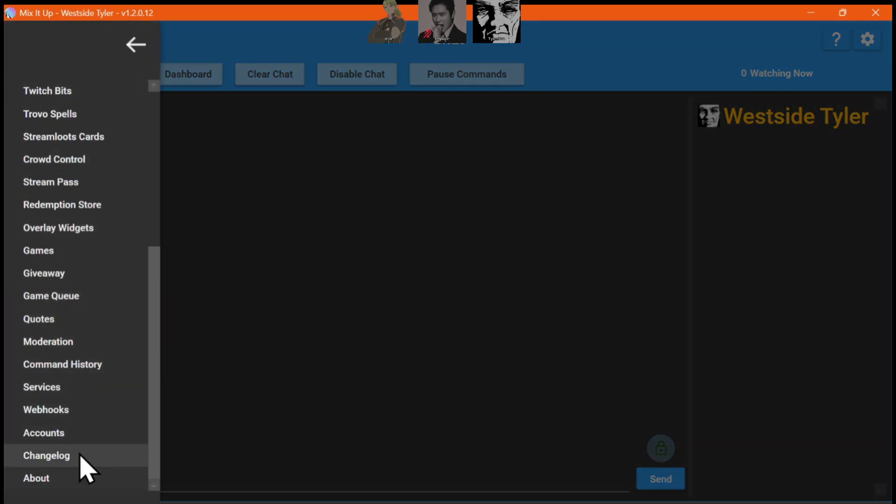
pyautogui.click(93, 229)
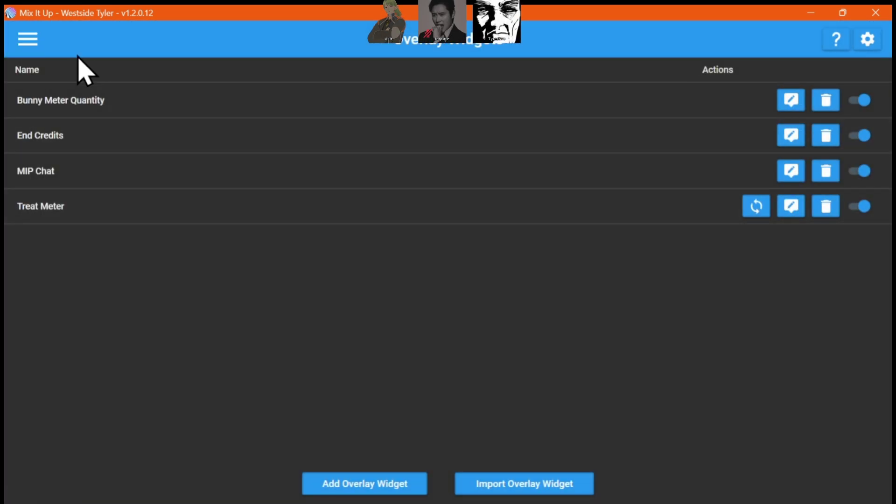
# Step: Start a new overlay widget of type Chat, and close its editor without saving
pyautogui.click(386, 488)
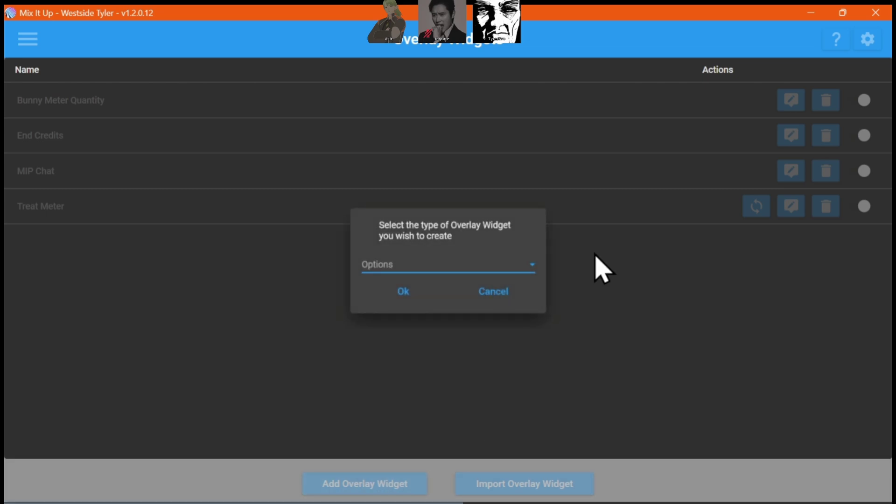
pyautogui.click(514, 266)
pyautogui.click(398, 230)
pyautogui.click(416, 265)
pyautogui.click(482, 263)
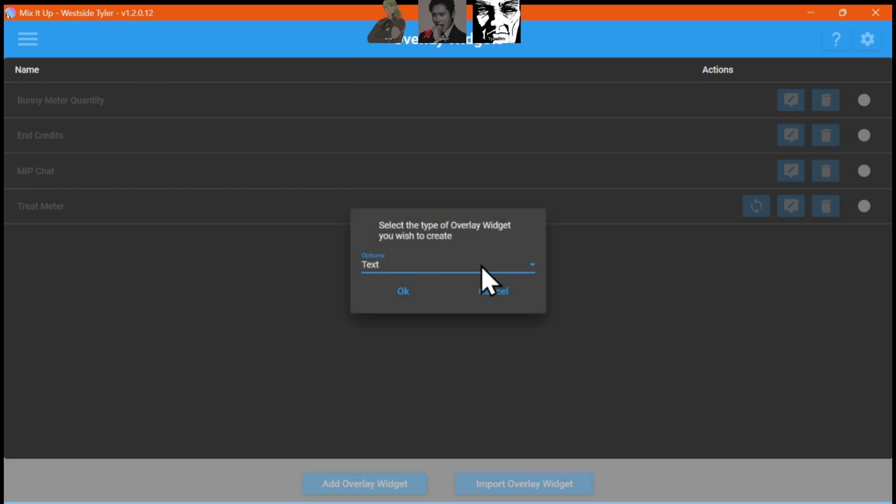
pyautogui.click(532, 265)
pyautogui.scroll(3, 476, 187)
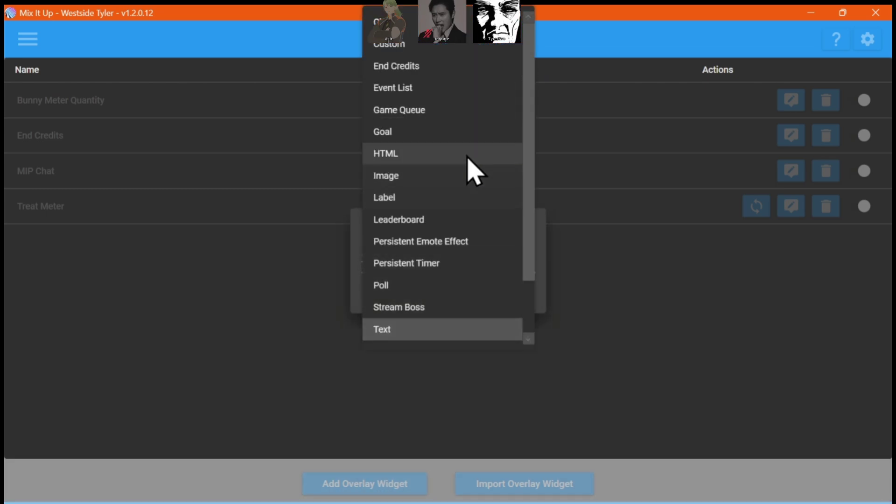
pyautogui.click(497, 42)
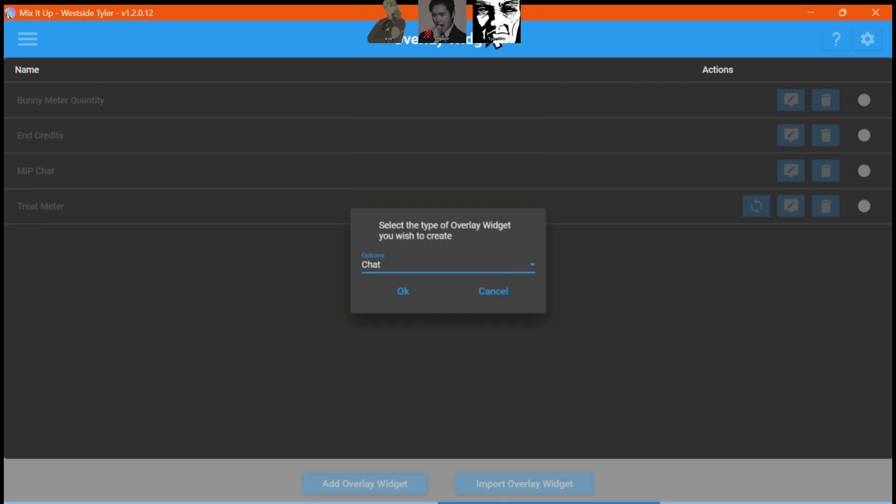
pyautogui.click(404, 292)
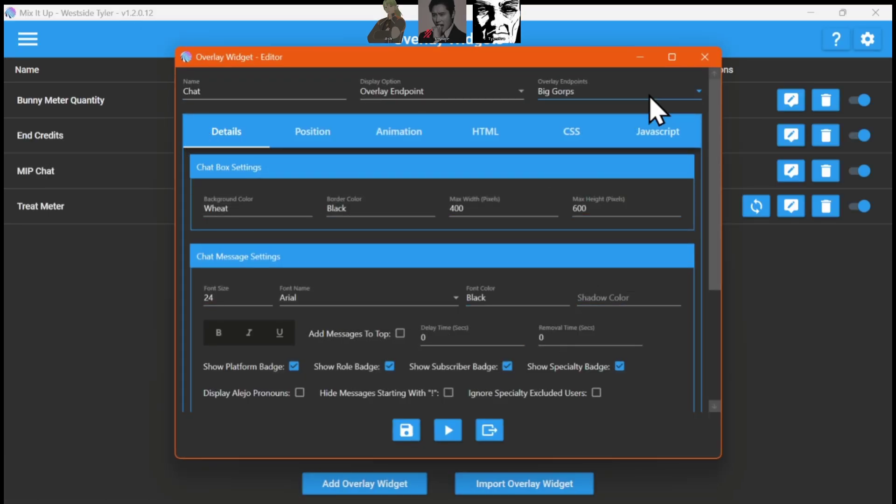
pyautogui.click(705, 56)
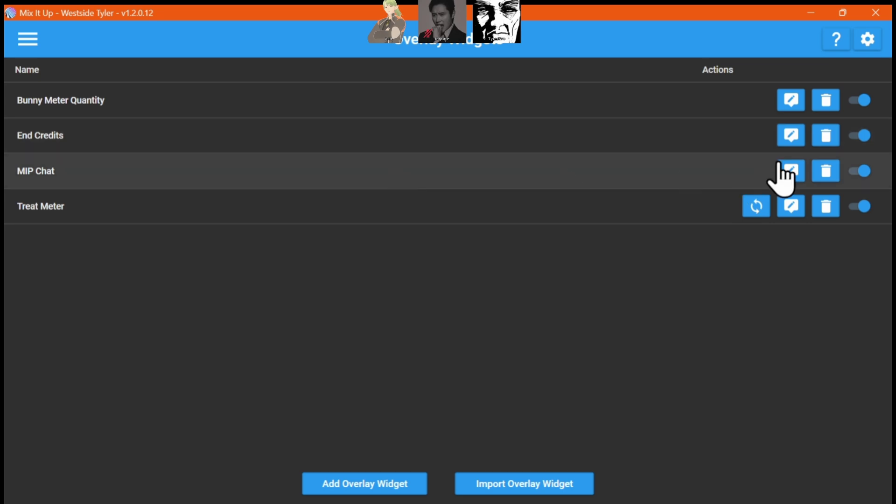
# Step: Open the existing MIP Chat widget for editing and review its available display options, keeping Overlay Endpoint
pyautogui.click(790, 171)
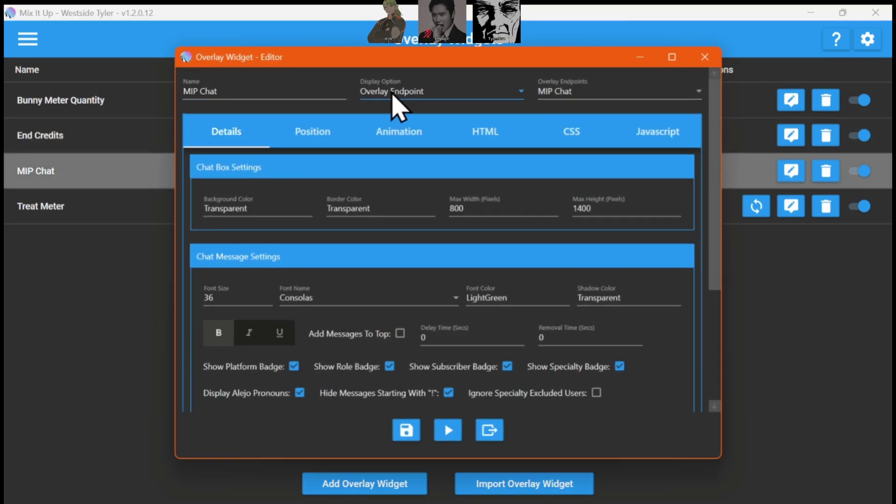
pyautogui.click(411, 91)
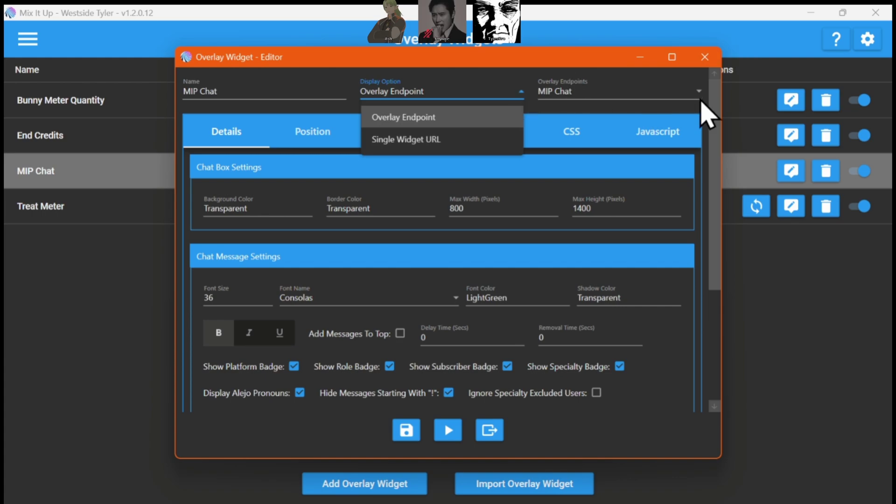
pyautogui.click(611, 55)
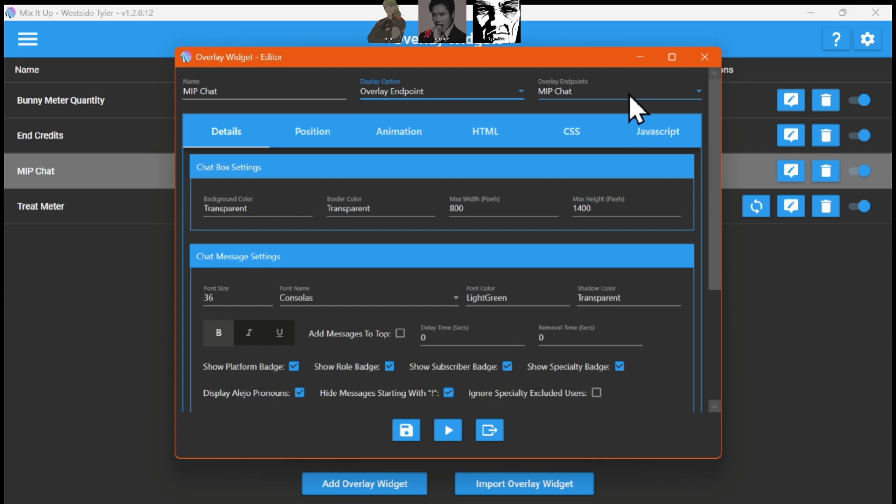
pyautogui.click(436, 92)
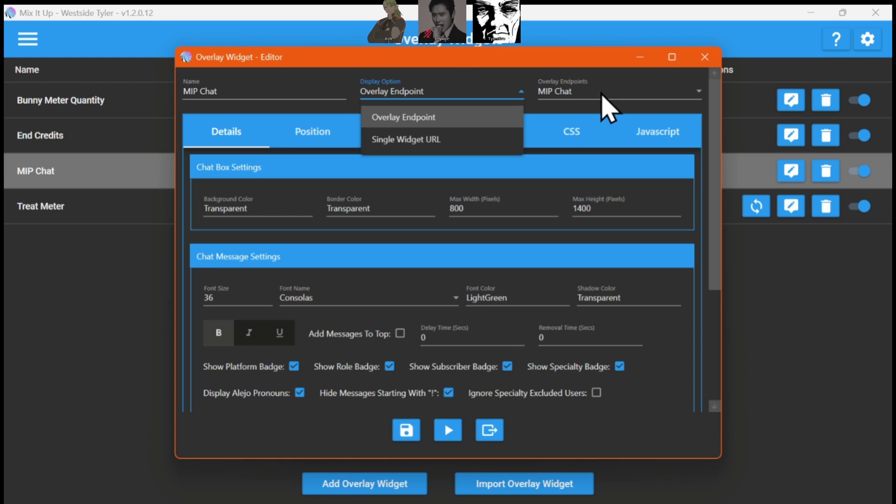
pyautogui.click(483, 92)
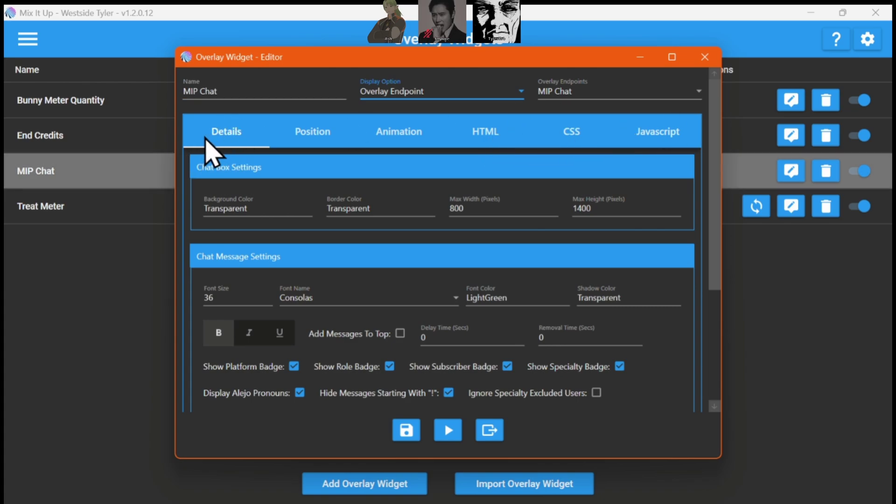
# Step: Review the MIP Chat widget's position and message animation options, including the Message Added animations, and return to its details
pyautogui.click(313, 136)
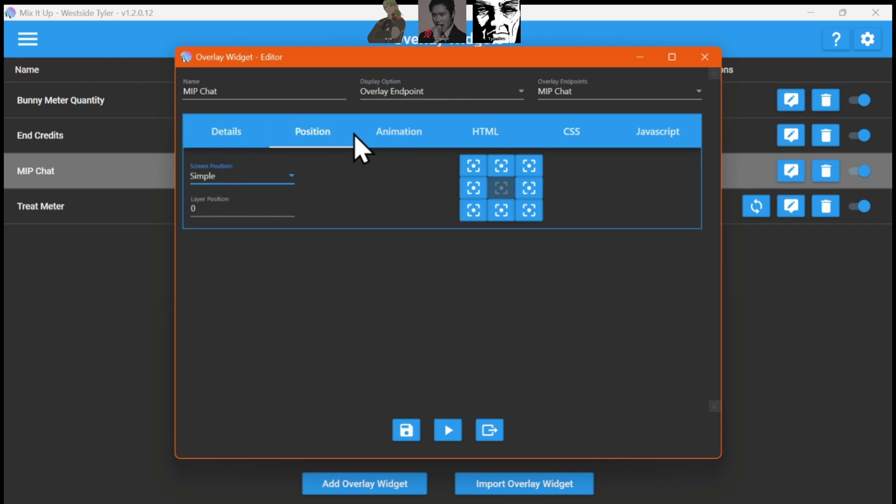
pyautogui.click(411, 133)
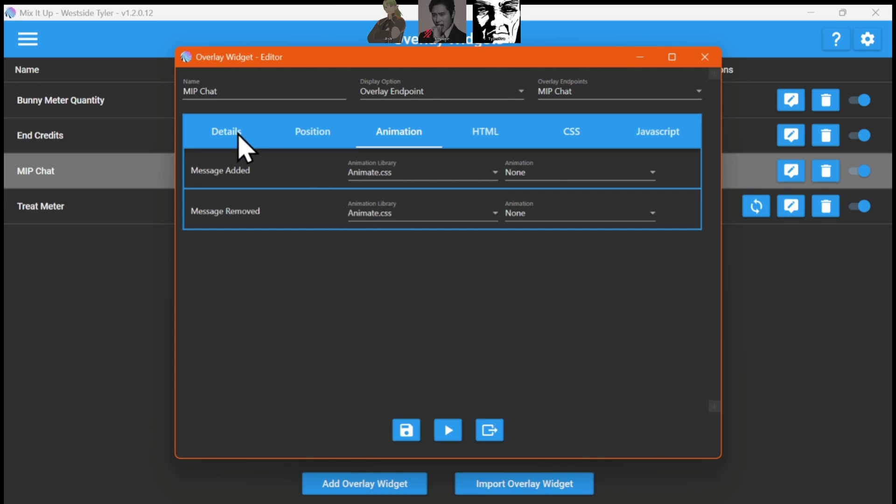
pyautogui.click(628, 175)
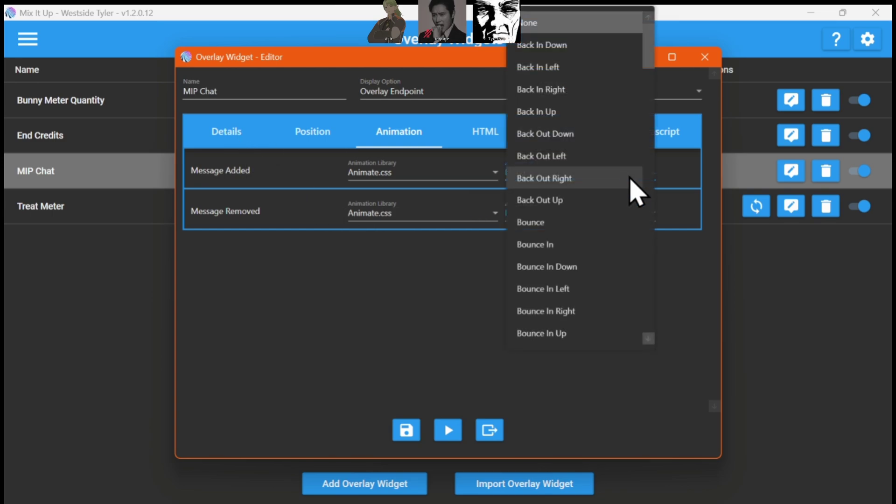
pyautogui.click(713, 343)
pyautogui.click(212, 142)
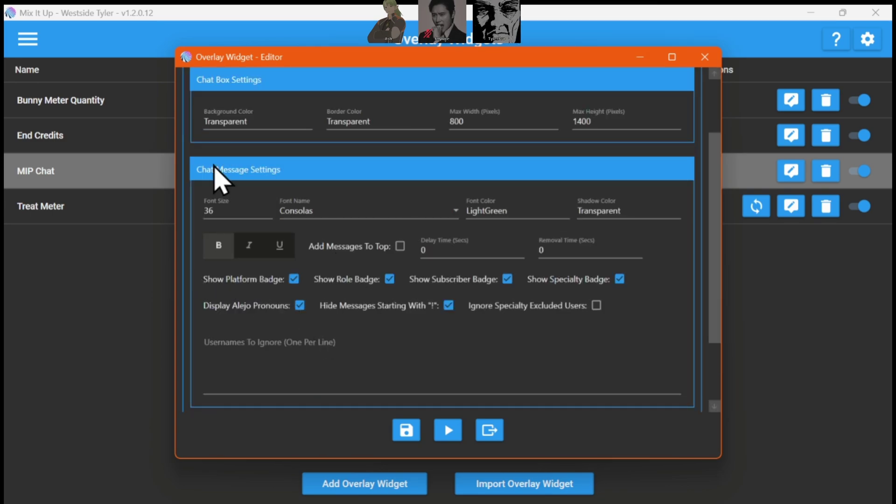
pyautogui.scroll(3, 390, 176)
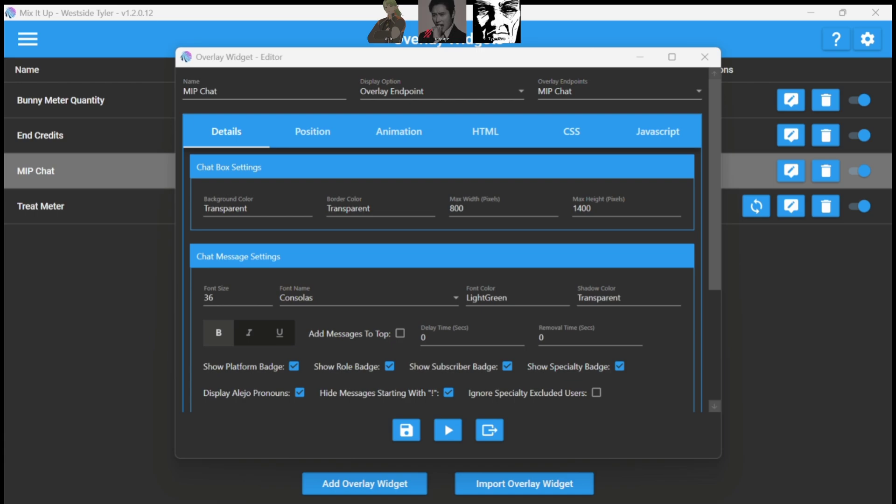
# Step: Switch to the browser, look through the named colors on the htmlcolorcodes.com color names page, and close the page
pyautogui.hotkey('alt', 'Tab')
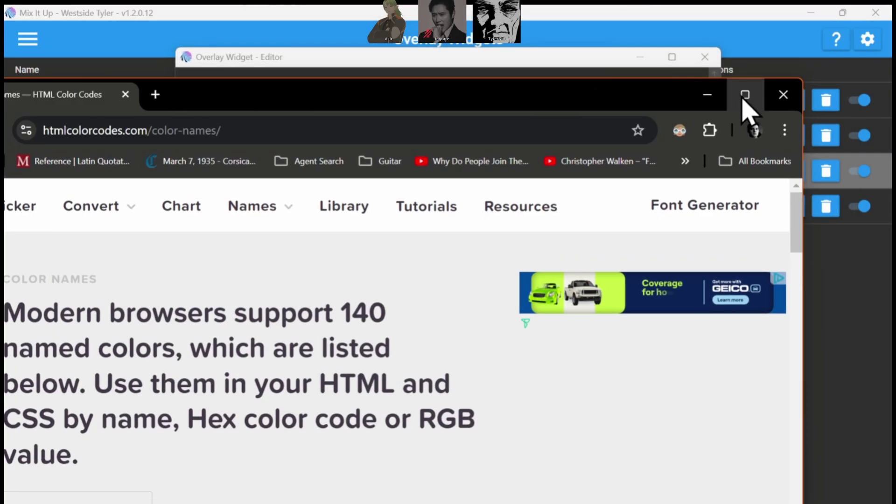
pyautogui.click(743, 95)
pyautogui.scroll(-5, 600, 316)
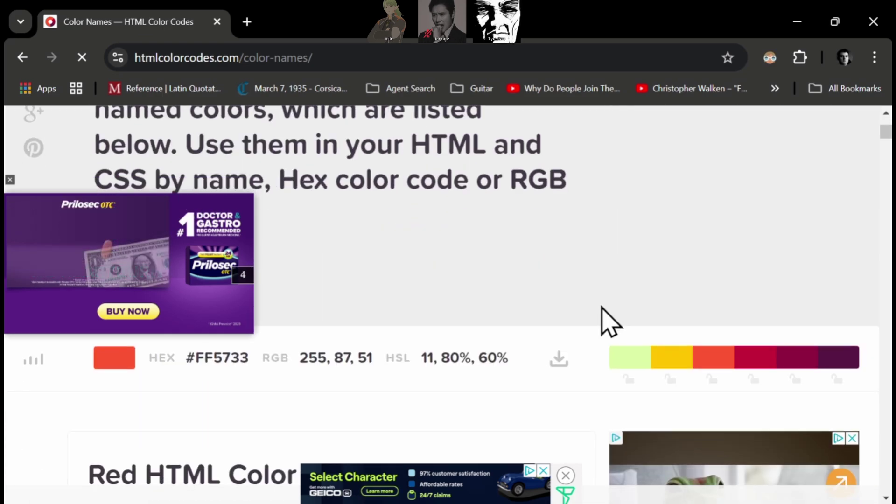
pyautogui.scroll(-5, 450, 362)
pyautogui.scroll(-2, 187, 424)
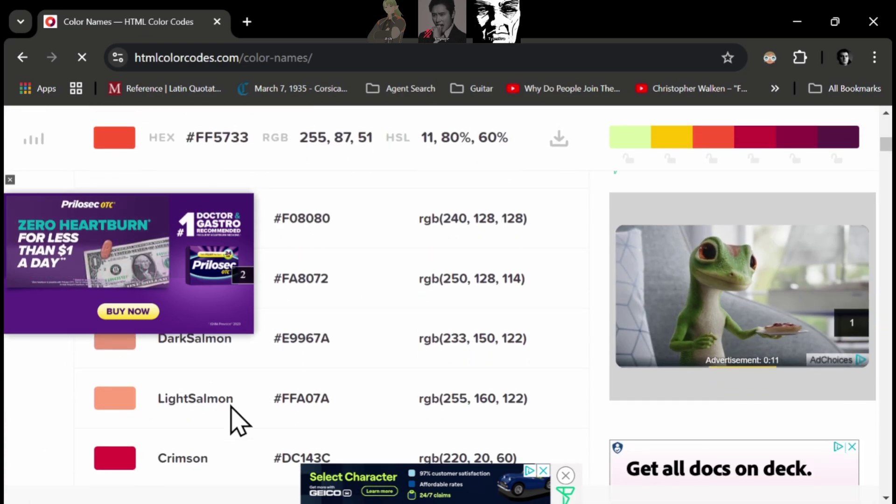
pyautogui.scroll(-7, 484, 274)
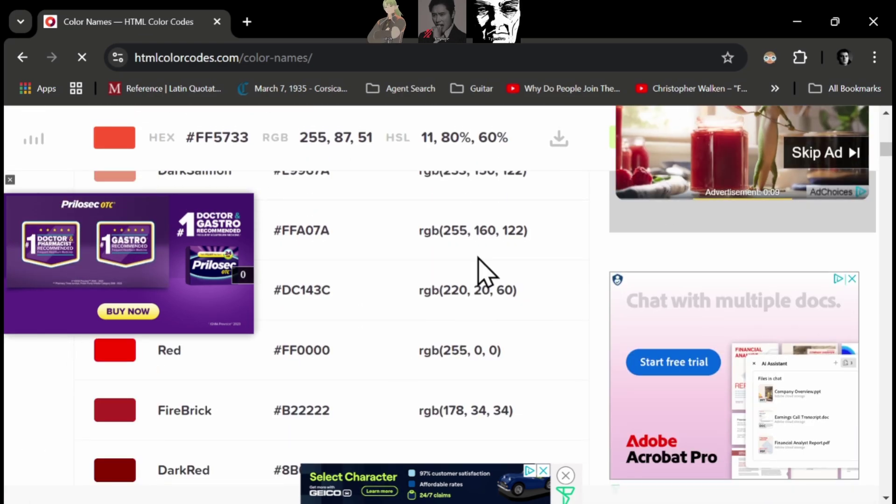
pyautogui.scroll(-3, 420, 287)
pyautogui.scroll(-10, 398, 400)
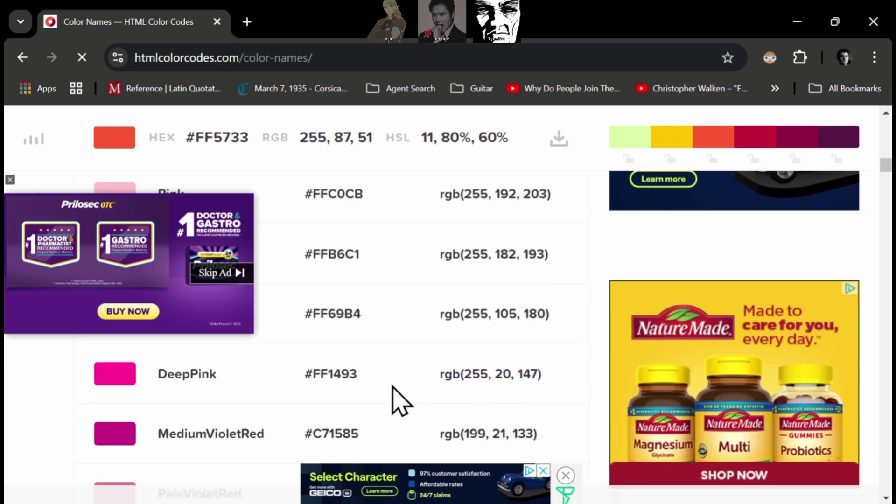
pyautogui.scroll(-1, 407, 388)
pyautogui.scroll(-14, 327, 434)
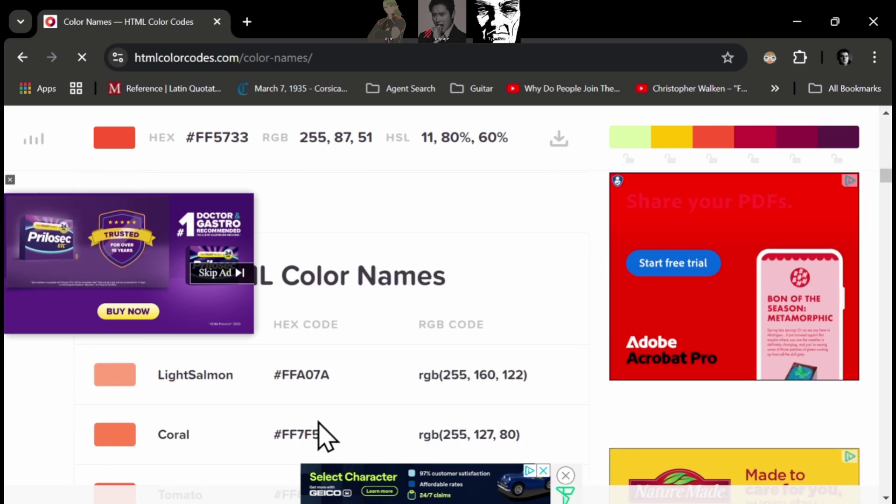
pyautogui.scroll(-10, 169, 441)
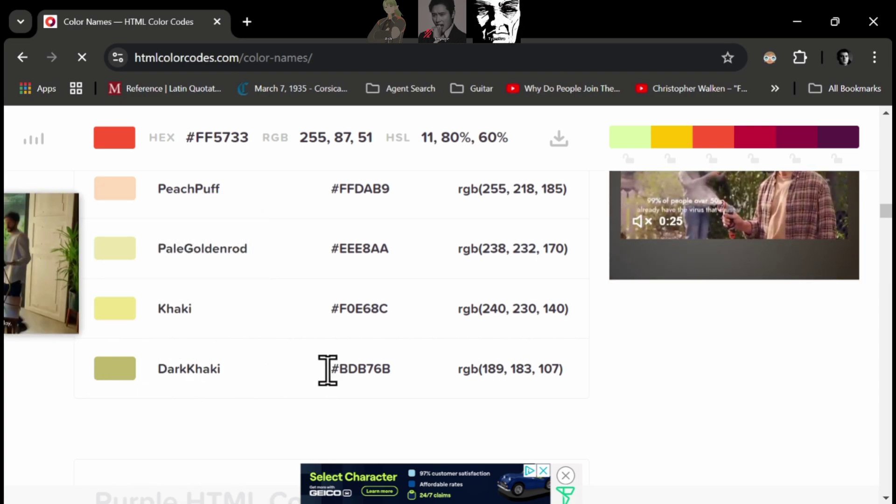
pyautogui.scroll(-5, 388, 374)
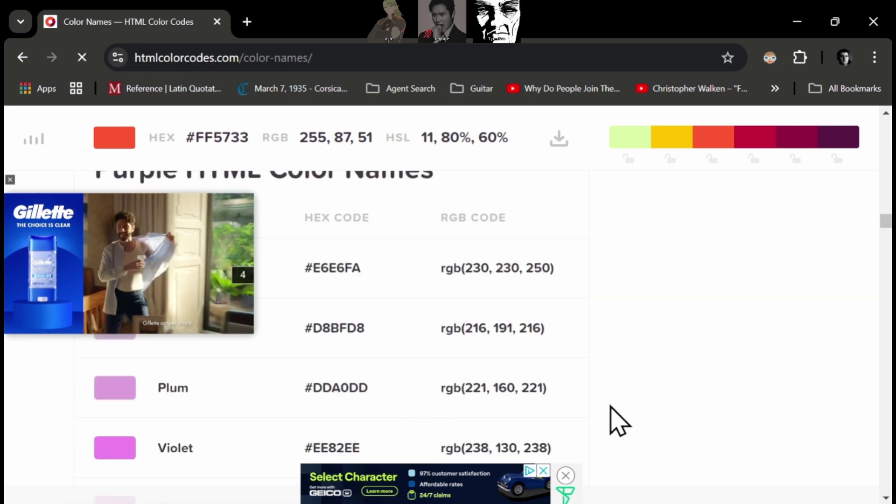
pyautogui.scroll(-12, 433, 430)
pyautogui.scroll(-14, 224, 399)
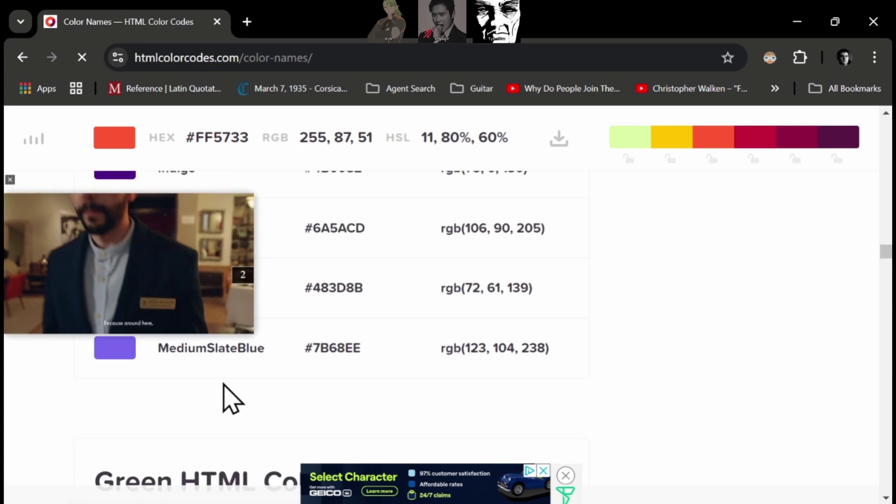
pyautogui.click(217, 22)
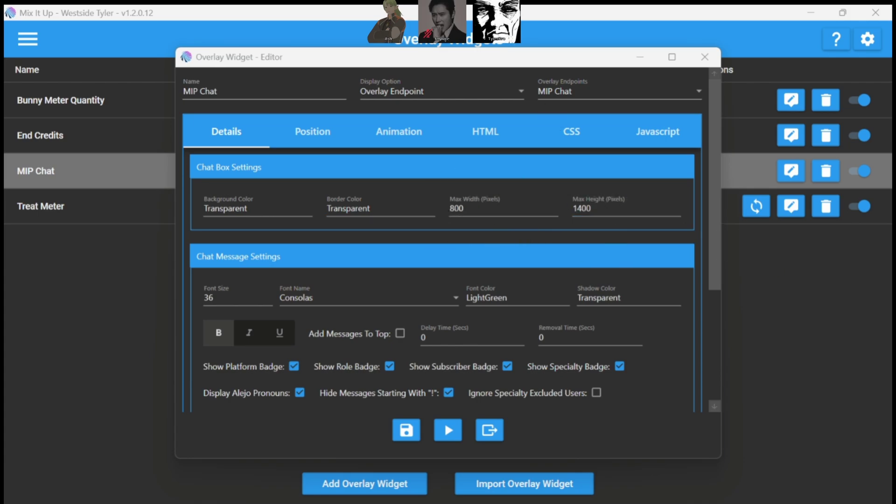
# Step: Switch to OBS, inspect the MIU Chat source's area in the Face scene, and return to the MIP Chat widget editor
pyautogui.moveTo(112, 0); pyautogui.dragTo(385, 59)
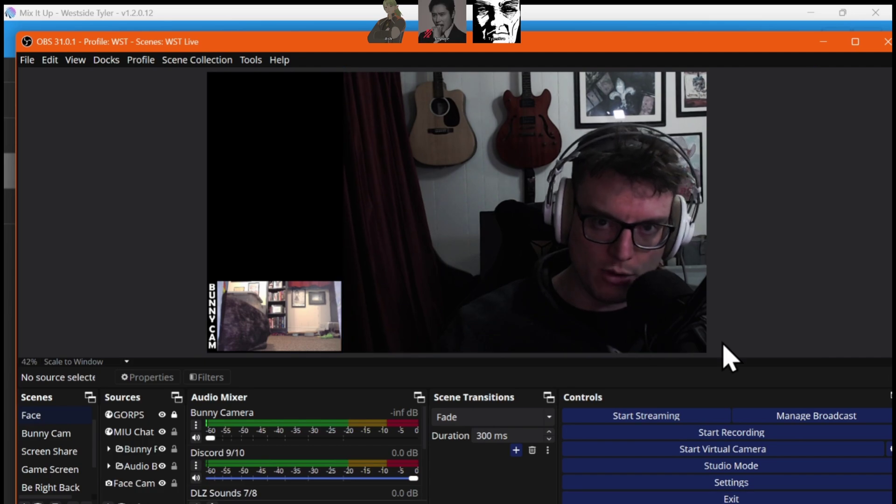
pyautogui.click(212, 163)
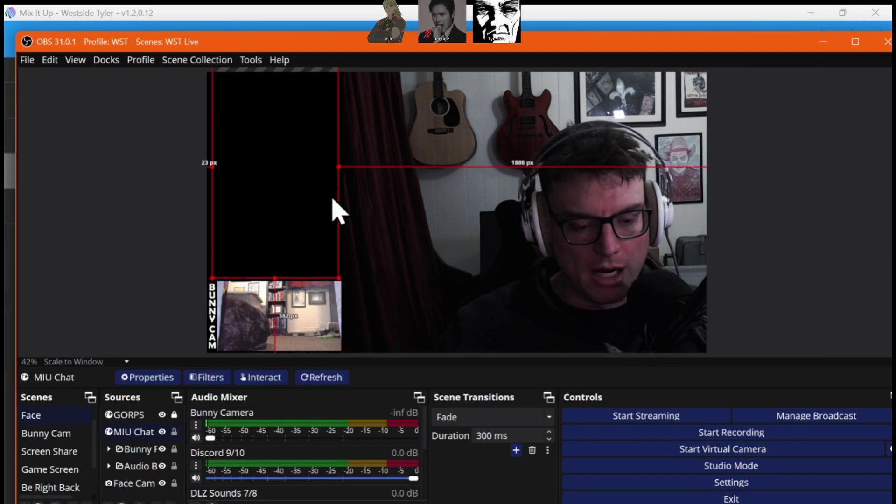
pyautogui.click(120, 235)
pyautogui.click(266, 26)
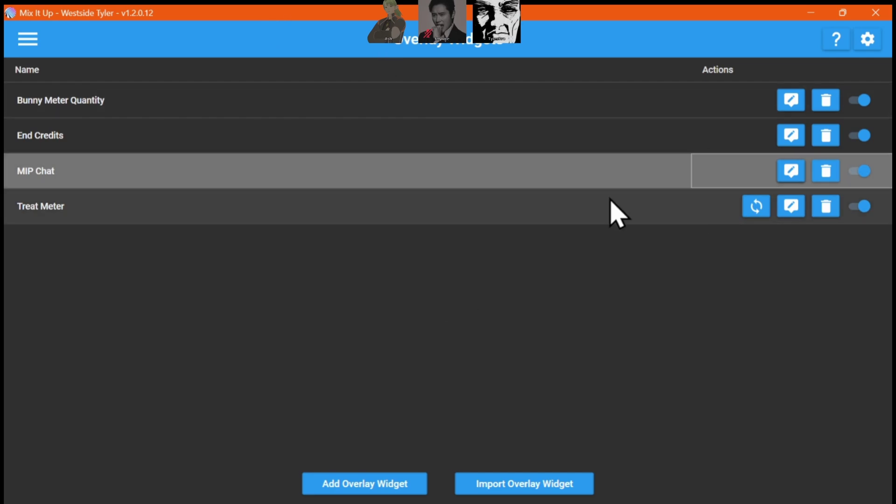
pyautogui.click(802, 164)
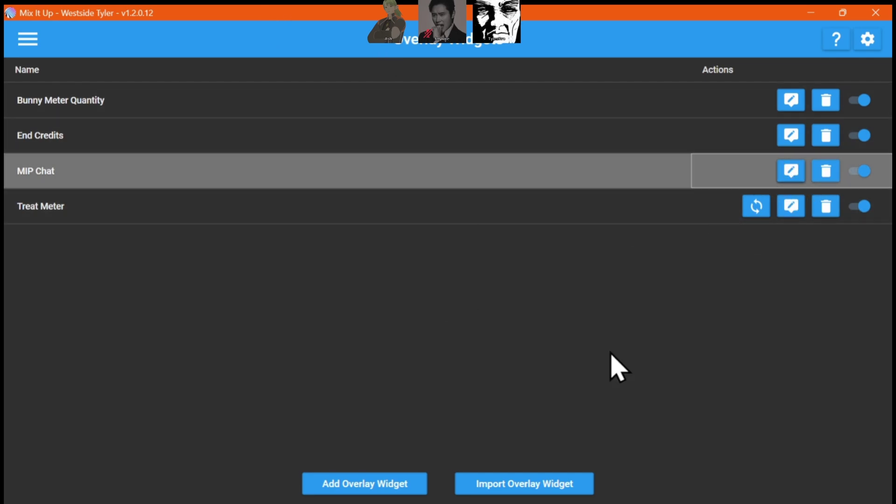
pyautogui.hotkey('alt', 'Tab')
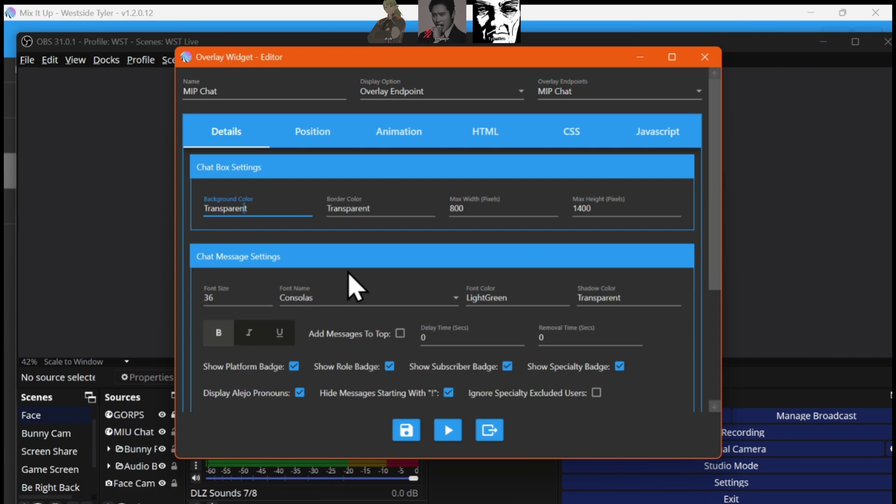
# Step: Look through the fonts available for the widget's chat messages, keeping Consolas
pyautogui.click(290, 297)
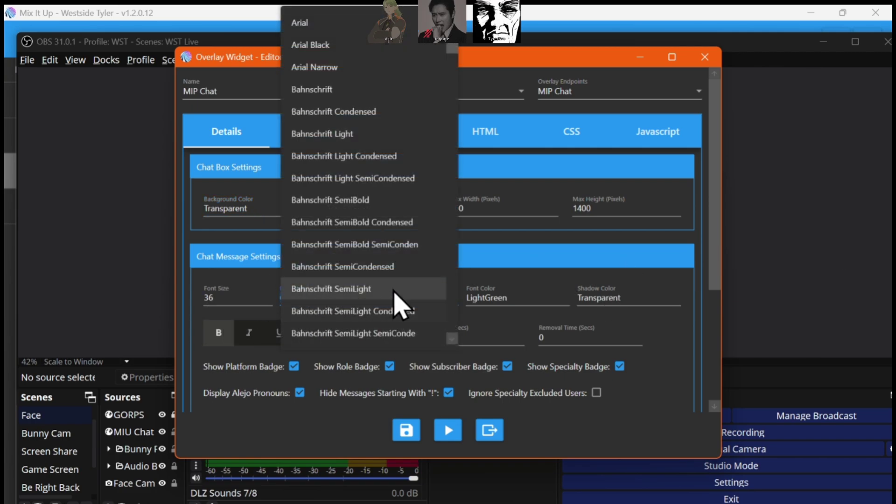
pyautogui.scroll(-10, 399, 294)
pyautogui.scroll(-20, 411, 289)
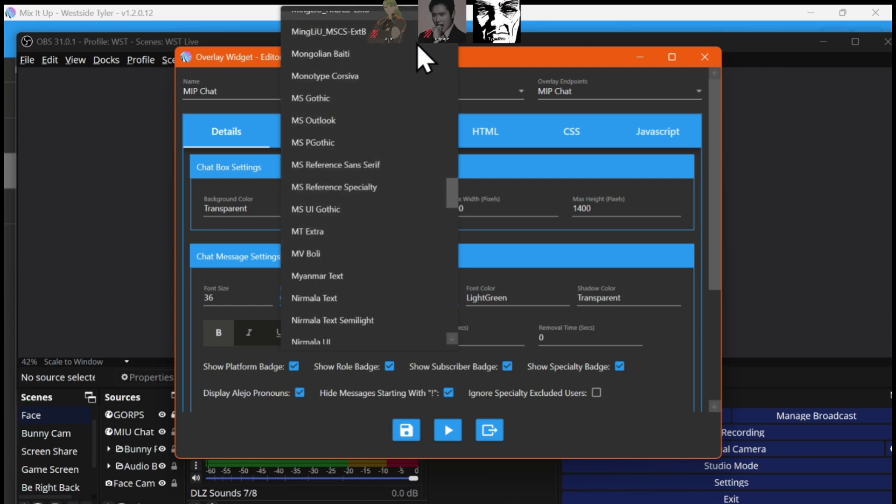
pyautogui.scroll(3, 414, 170)
# Step: Switch to the blank Google Docs document, maximize its window, and write "My sick ass chat" as the first line
pyautogui.hotkey('alt', 'Tab')
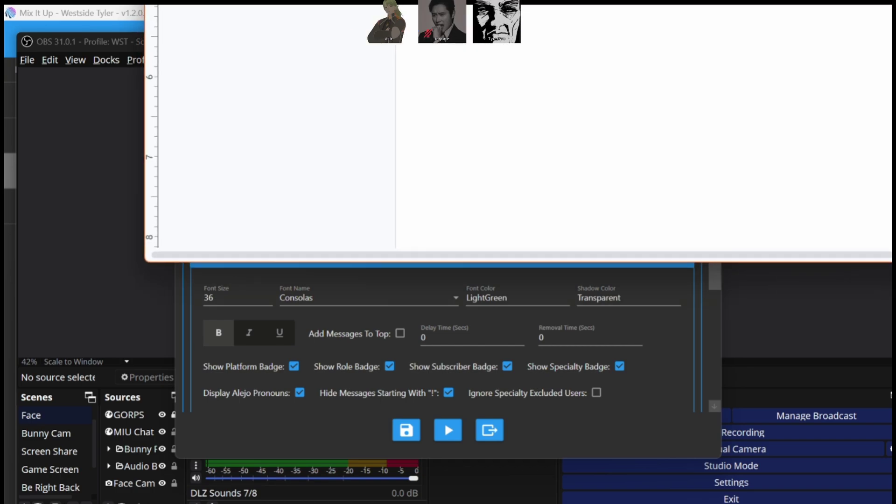
pyautogui.moveTo(262, 7); pyautogui.dragTo(411, 238)
pyautogui.click(596, 222)
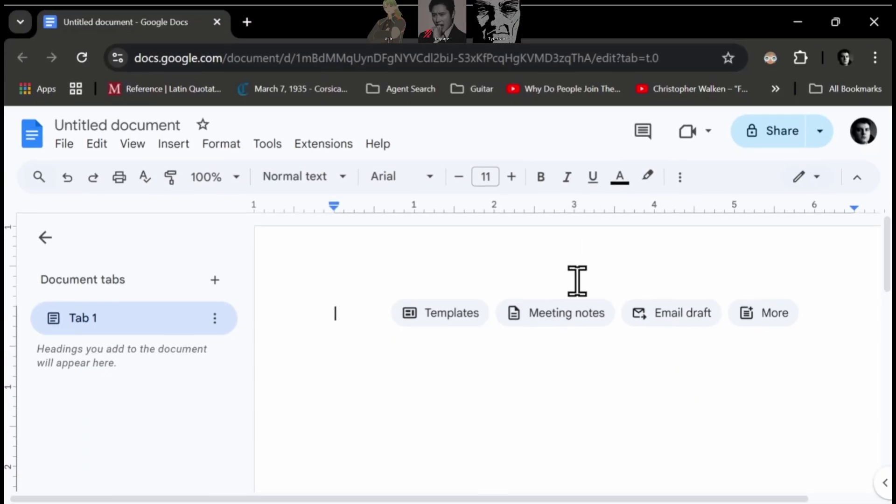
pyautogui.click(606, 323)
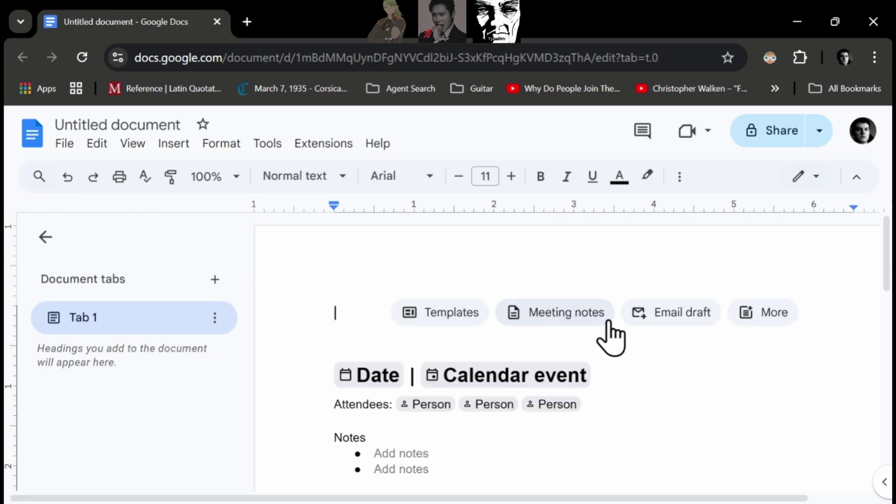
pyautogui.write('My7')
pyautogui.press('BackSpace')
pyautogui.write('s')
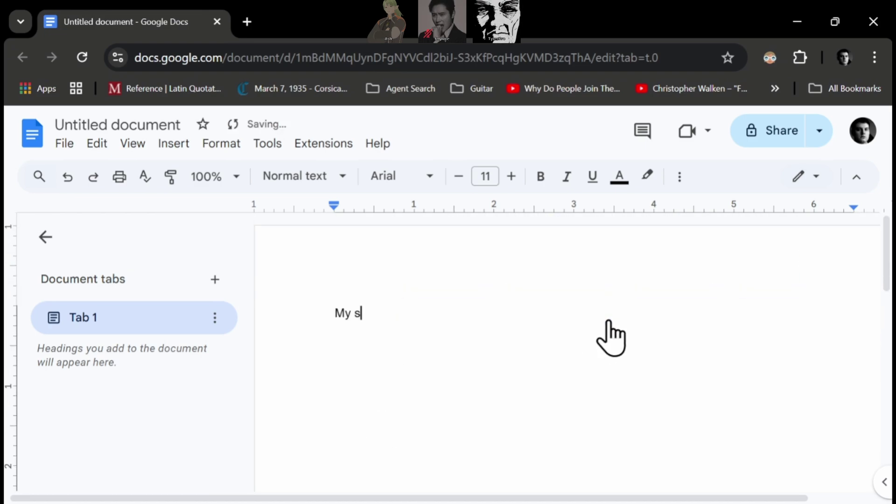
pyautogui.write('ick ass cha')
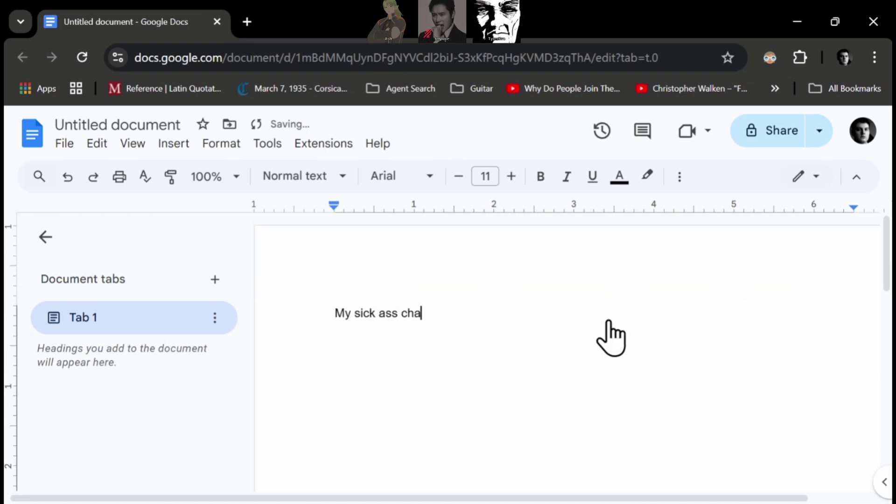
pyautogui.write('t')
# Step: After a blank line, add a sample chat message reading "Username: tex tadfa;f af;lsdkjfa afjaiahn ega8iudghbasd asdtgoi"
pyautogui.press('Return')
pyautogui.press('Return')
pyautogui.write('Username')
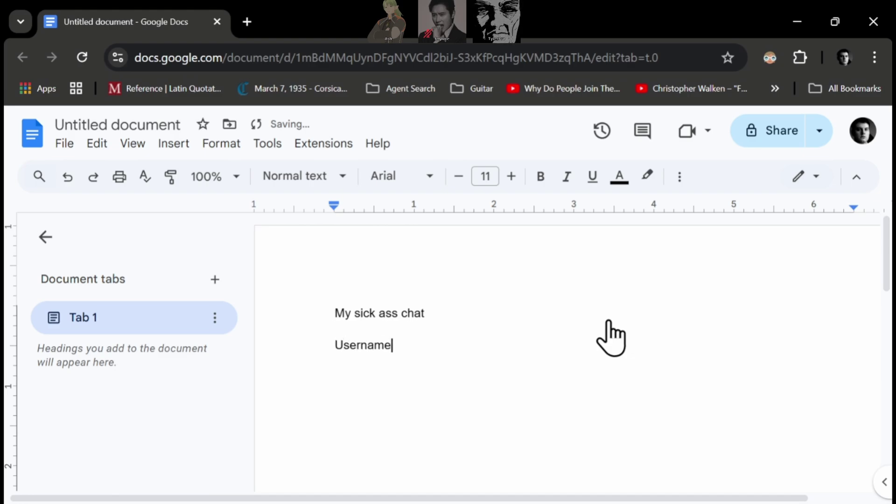
pyautogui.write(': te')
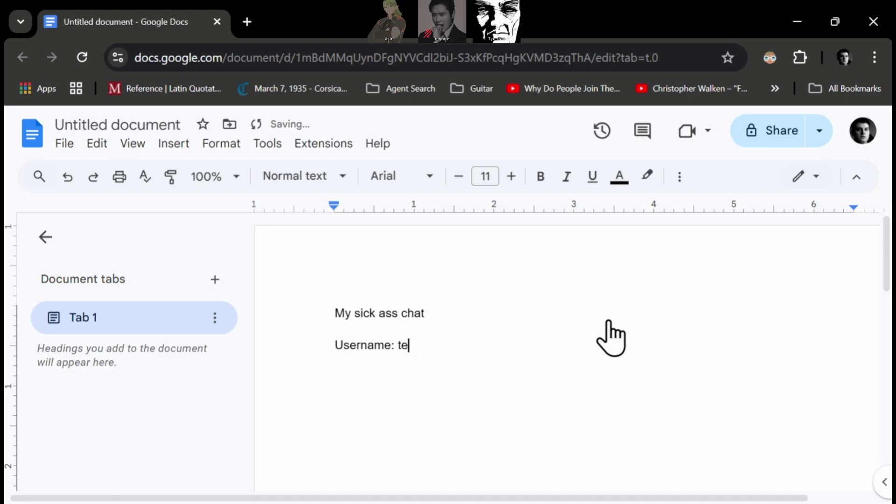
pyautogui.write('st x tadfa;f af;lsdkjfa afjaiahn ega8iudghbasd asdtgoi')
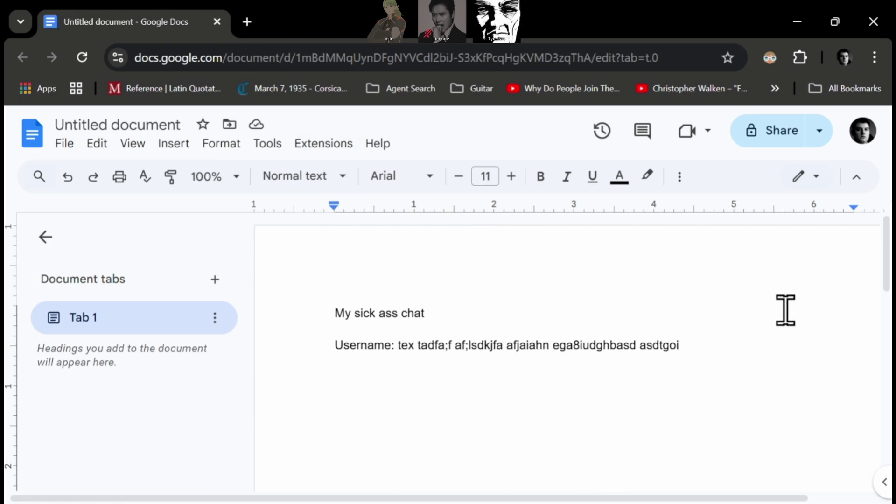
# Step: Select all the document text and try to pick another font for it
pyautogui.moveTo(335, 308); pyautogui.dragTo(838, 353)
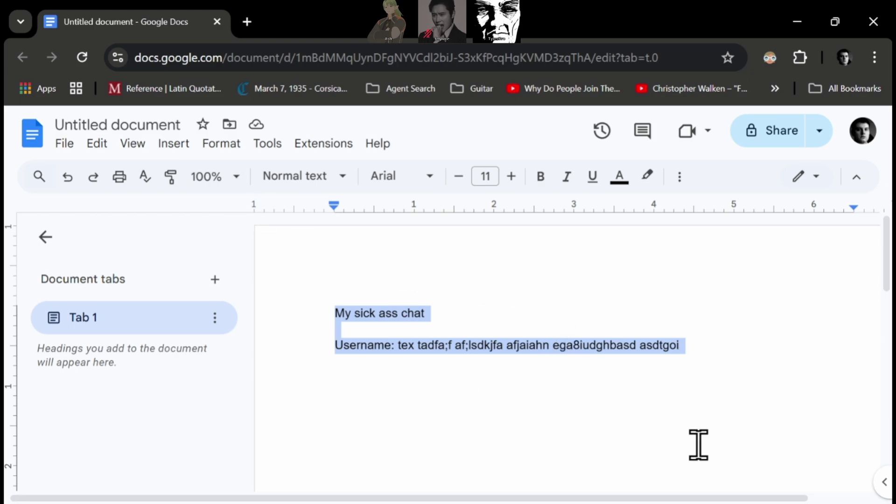
pyautogui.click(386, 177)
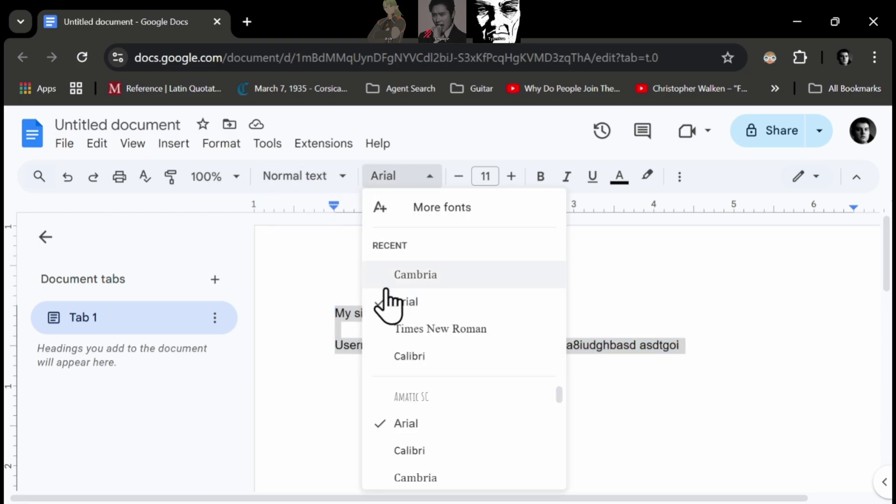
pyautogui.click(430, 486)
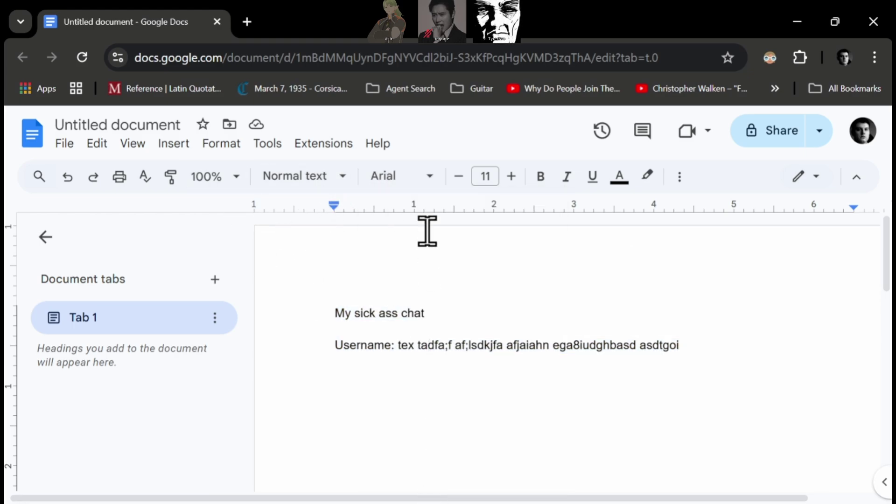
pyautogui.click(390, 180)
pyautogui.click(740, 373)
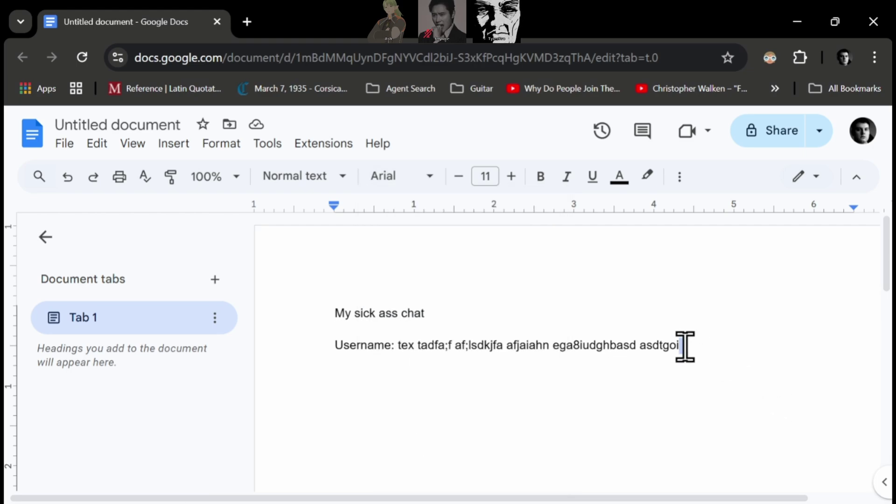
# Step: Break the sample message so "goi" starts a new line, and set the whole message in the Impact font
pyautogui.click(663, 346)
pyautogui.press('Return')
pyautogui.moveTo(343, 358); pyautogui.dragTo(335, 345)
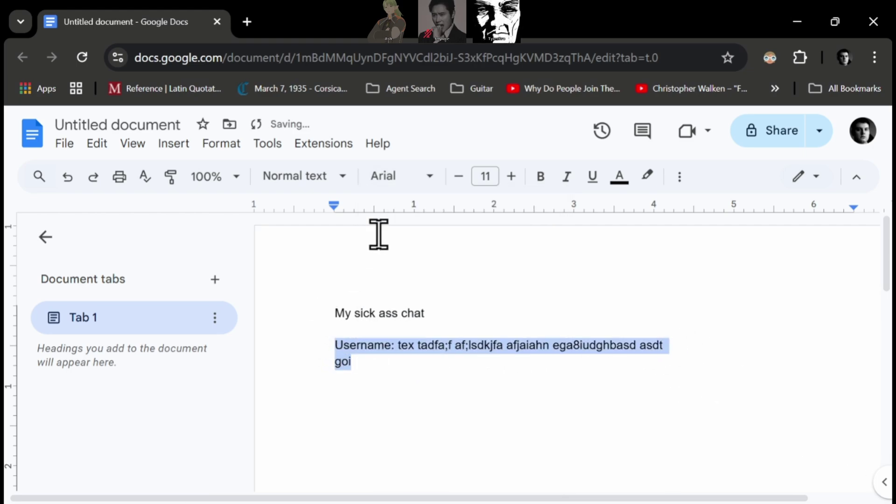
pyautogui.click(422, 180)
pyautogui.moveTo(413, 421)
pyautogui.scroll(-4, 434, 429)
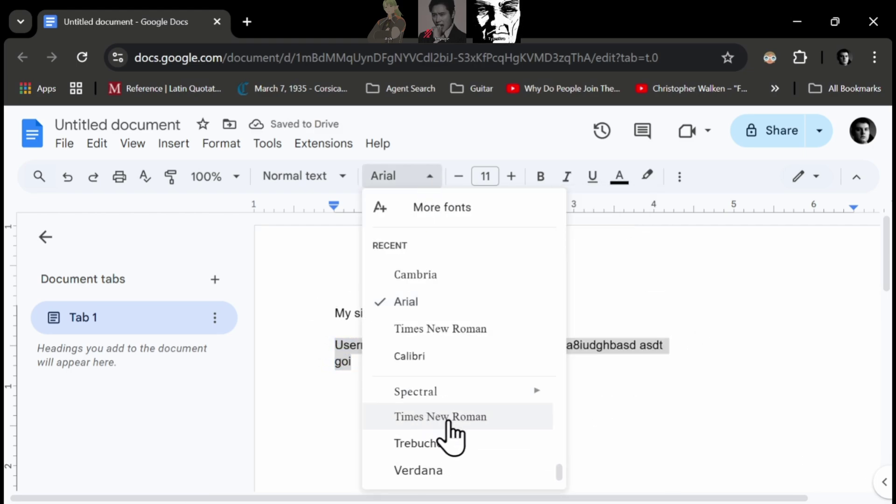
pyautogui.scroll(8, 455, 434)
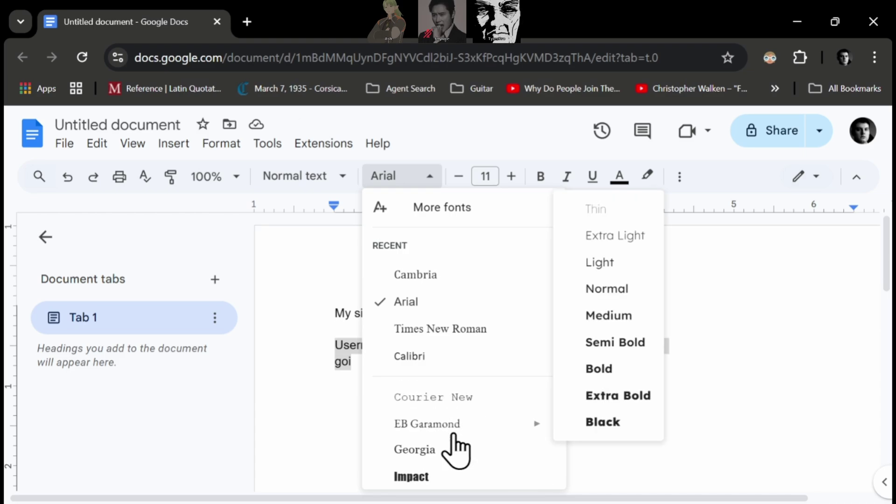
pyautogui.click(423, 476)
pyautogui.click(423, 364)
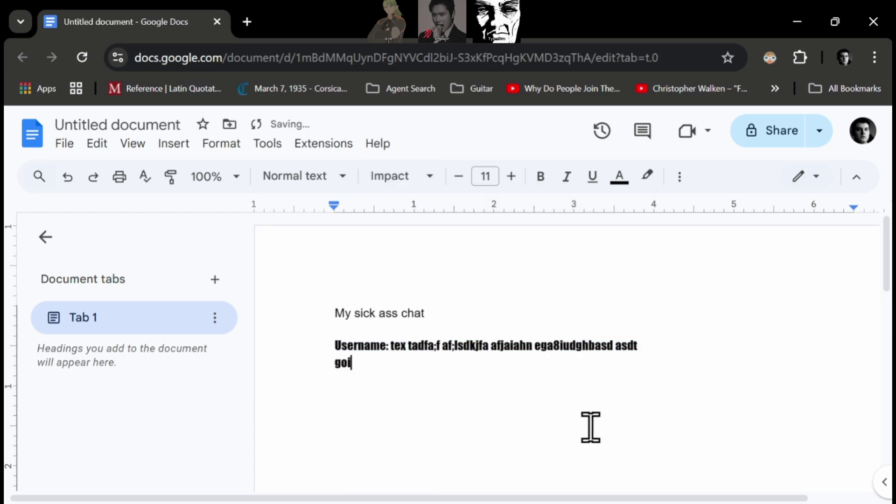
# Step: Try switching the sample message's font to Calibri
pyautogui.click(417, 182)
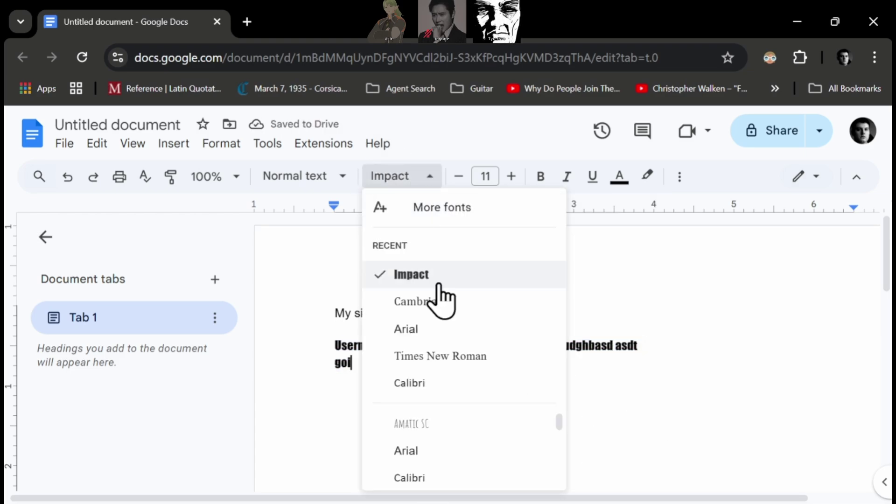
pyautogui.click(448, 382)
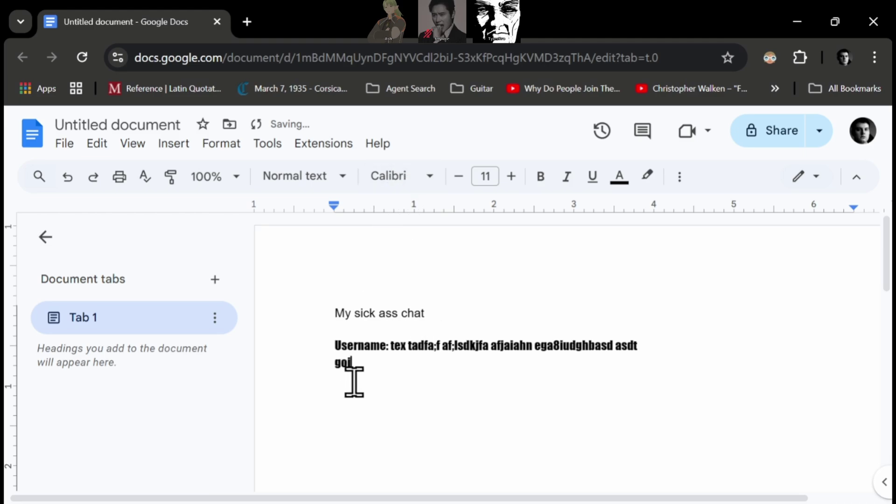
pyautogui.moveTo(362, 367); pyautogui.dragTo(351, 330)
# Step: Try Cambria on the first line "My sick ass chat", settling on the Courier New font for it
pyautogui.tripleClick(387, 313)
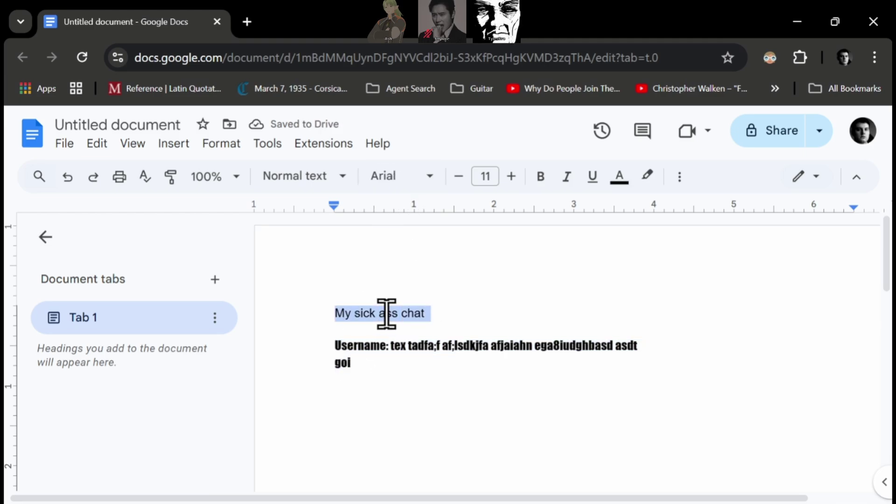
pyautogui.click(388, 179)
pyautogui.click(479, 329)
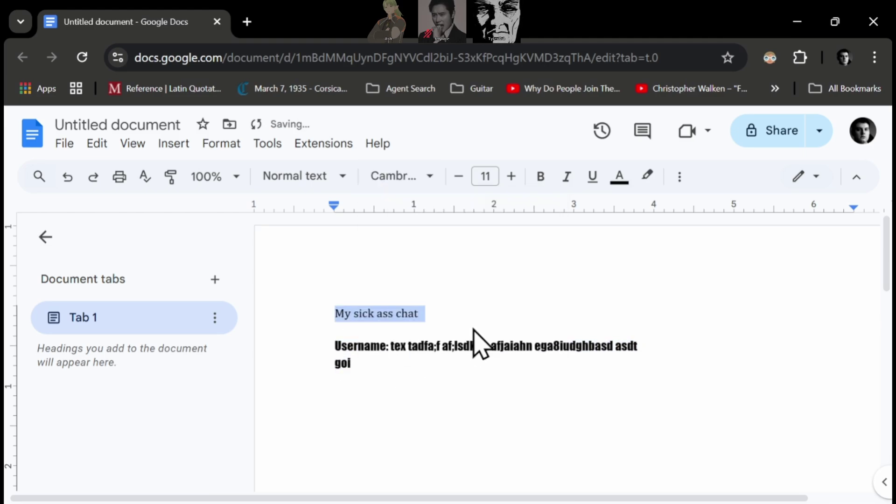
pyautogui.click(392, 178)
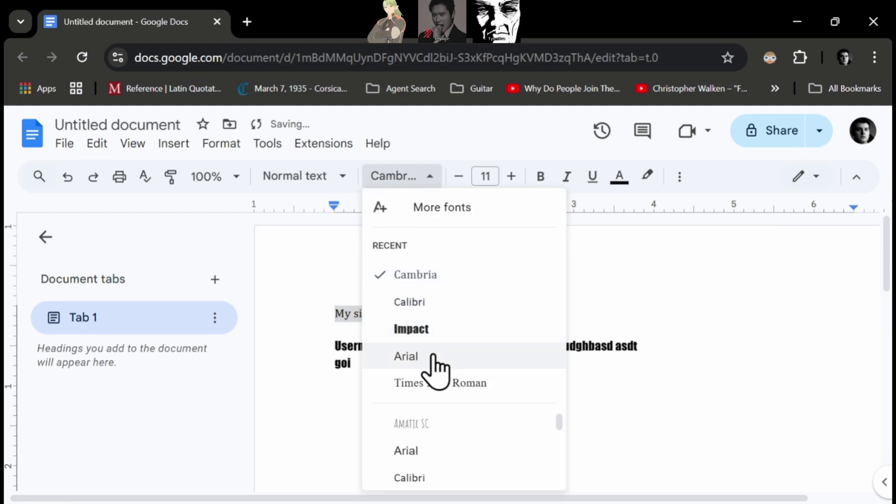
pyautogui.scroll(-5, 434, 460)
pyautogui.scroll(3, 432, 457)
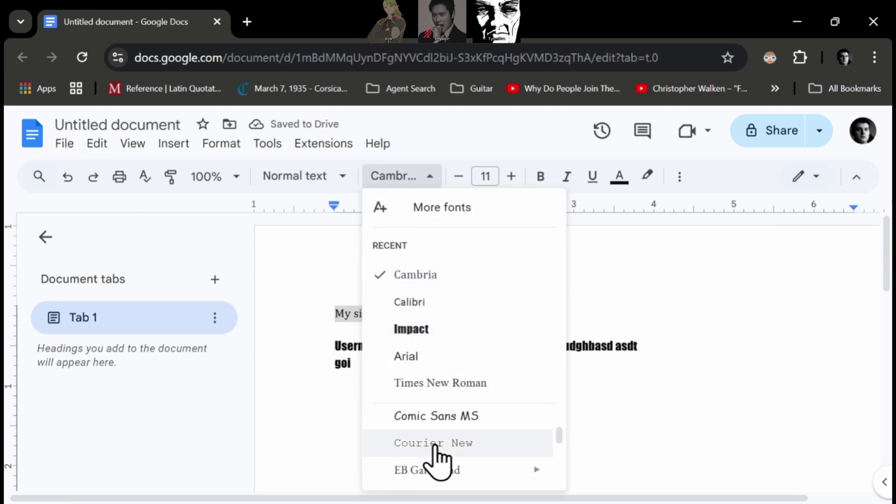
pyautogui.click(432, 443)
pyautogui.click(476, 438)
# Step: Color the first line and the first line of the sample message bright green
pyautogui.moveTo(318, 314); pyautogui.dragTo(710, 354)
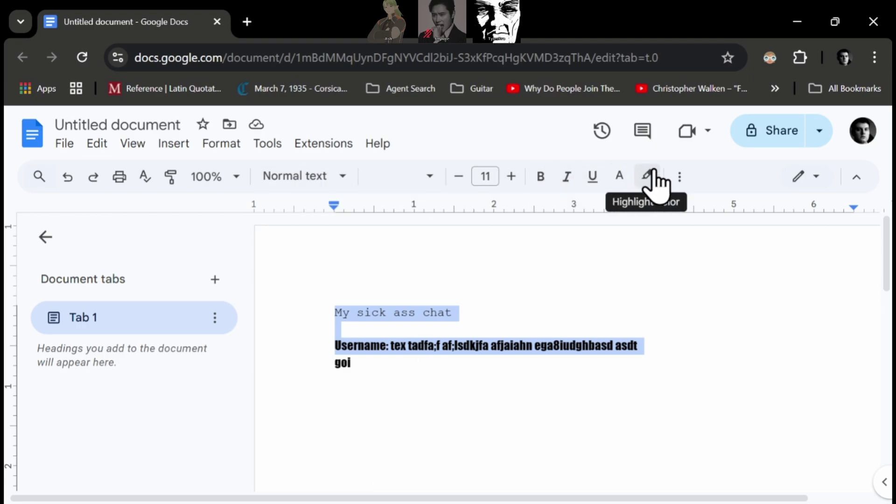
pyautogui.click(620, 183)
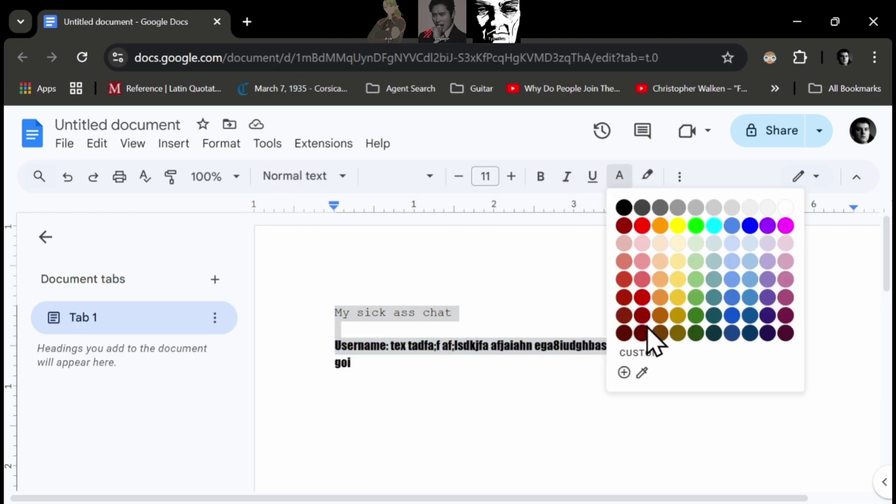
pyautogui.click(694, 225)
pyautogui.click(388, 399)
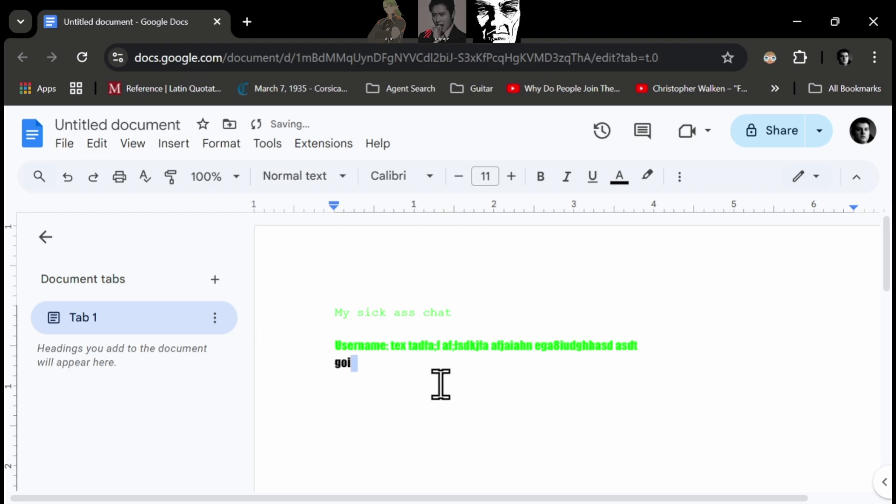
# Step: Add another blank line above the sample message, and close the document to return to the Mix It Up widget editor
pyautogui.click(336, 353)
pyautogui.press('Return')
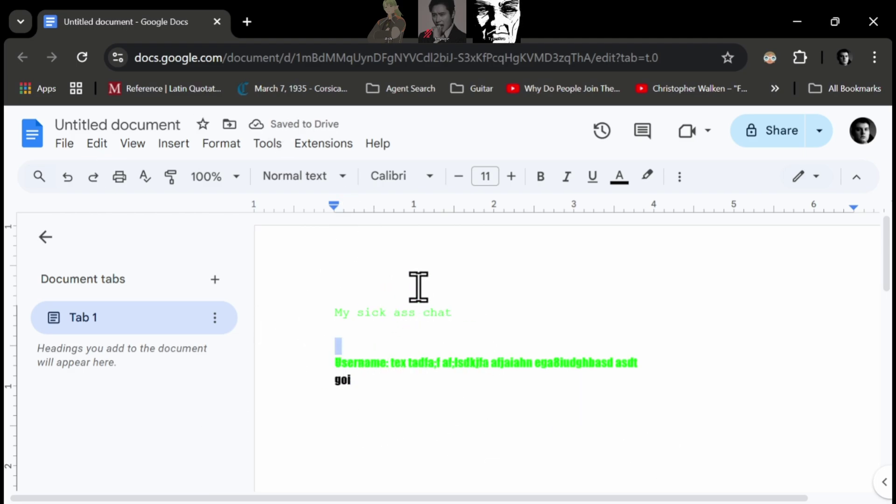
pyautogui.click(216, 21)
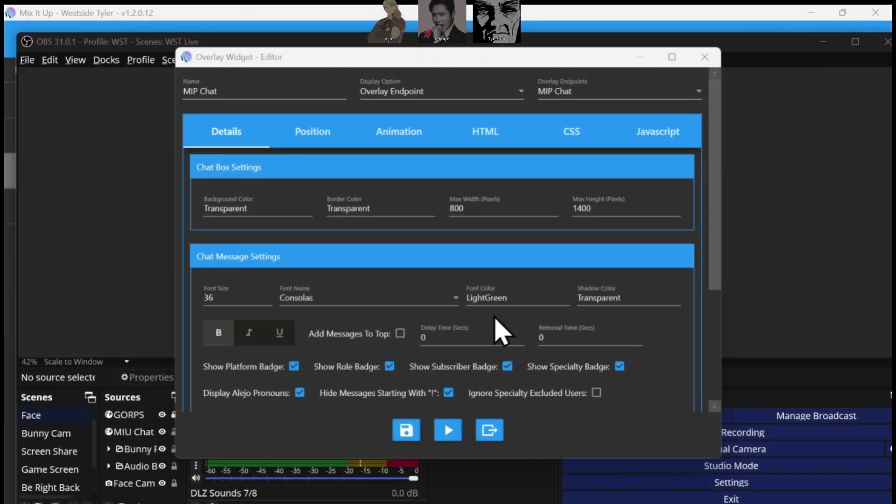
# Step: Look through the full list of fonts available for the widget's chat messages, from Arial to Yu Gothic UI Semilight
pyautogui.click(424, 303)
pyautogui.click(424, 303)
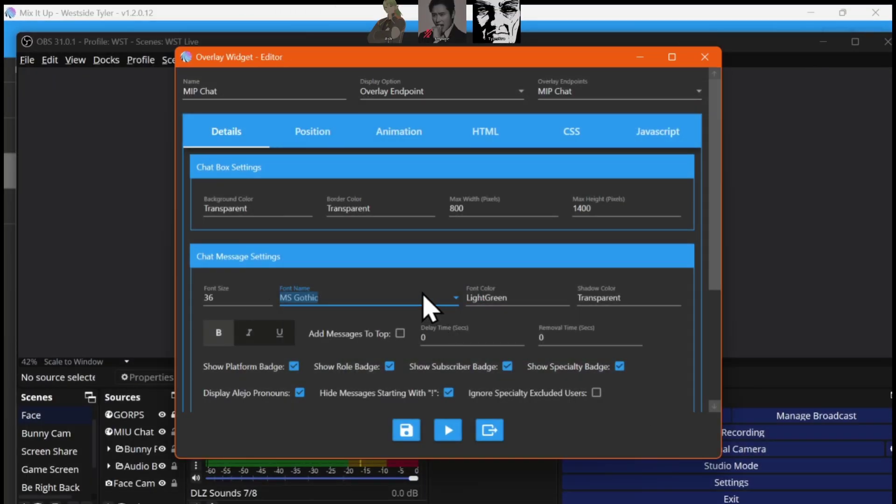
pyautogui.click(455, 298)
pyautogui.scroll(-10, 420, 298)
pyautogui.scroll(-3, 424, 286)
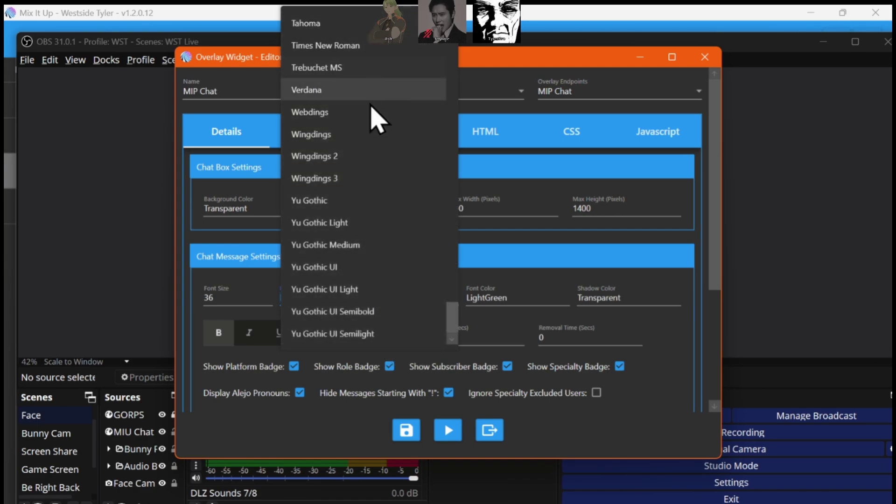
pyautogui.scroll(5, 341, 199)
pyautogui.scroll(15, 341, 199)
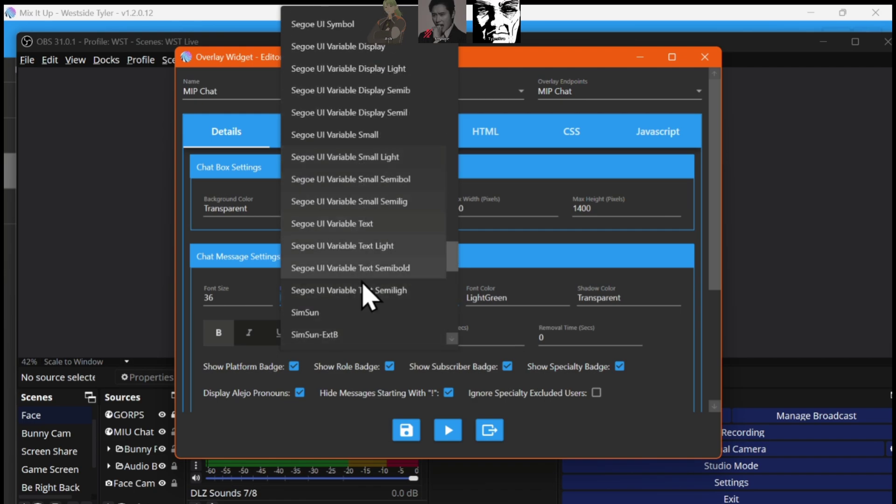
pyautogui.scroll(3, 363, 287)
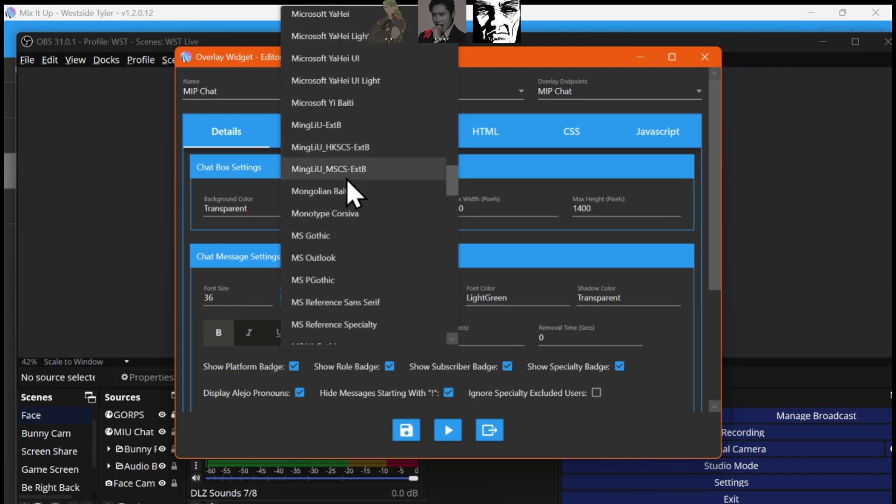
pyautogui.scroll(7, 344, 117)
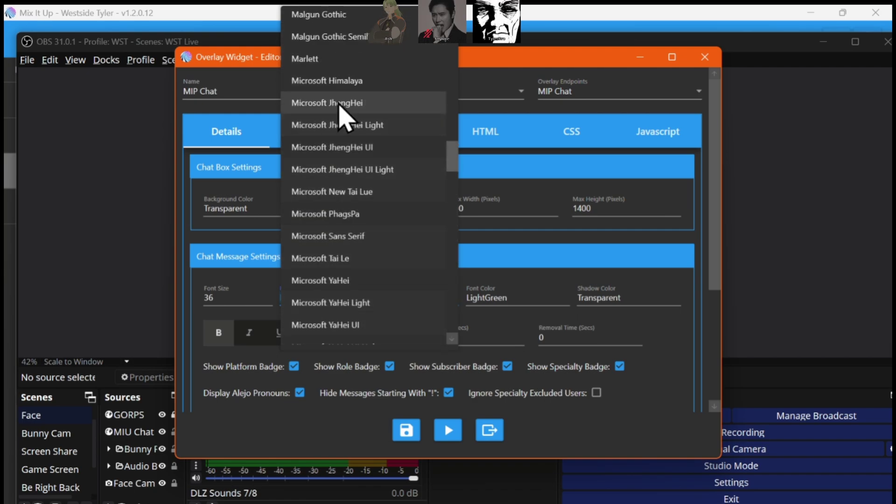
pyautogui.scroll(9, 351, 229)
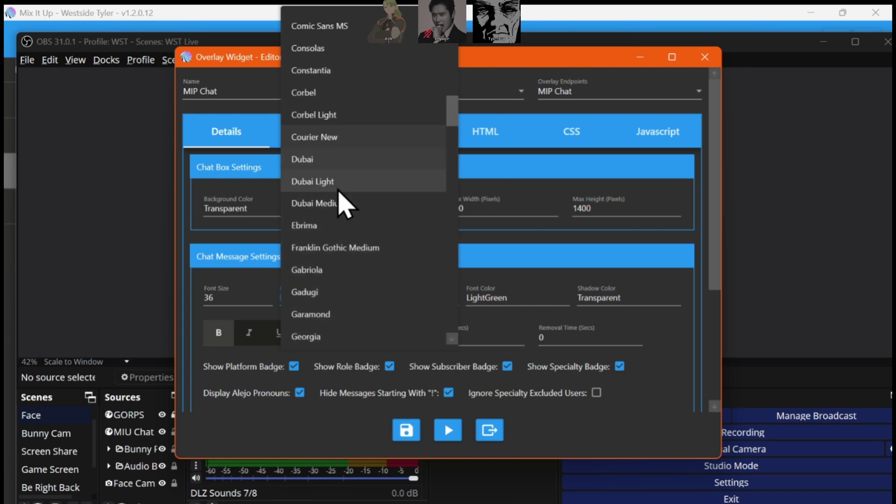
pyautogui.scroll(9, 357, 213)
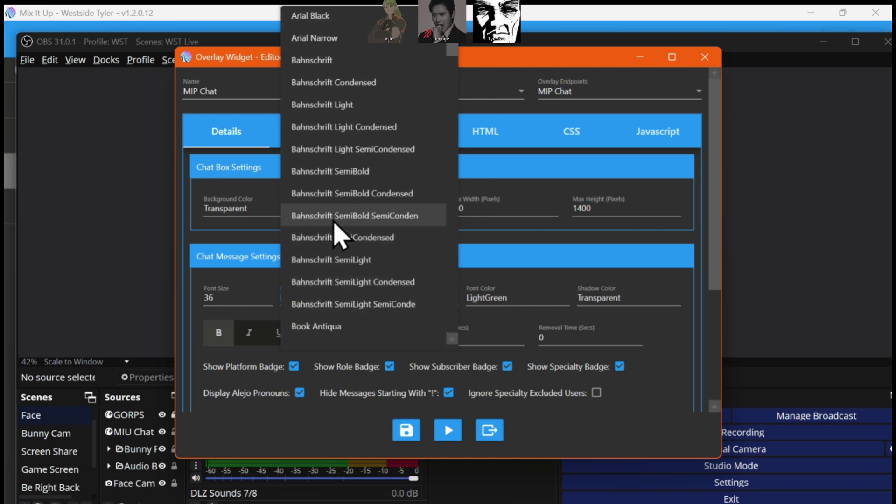
pyautogui.scroll(1, 374, 210)
pyautogui.scroll(-3, 410, 140)
pyautogui.scroll(3, 381, 80)
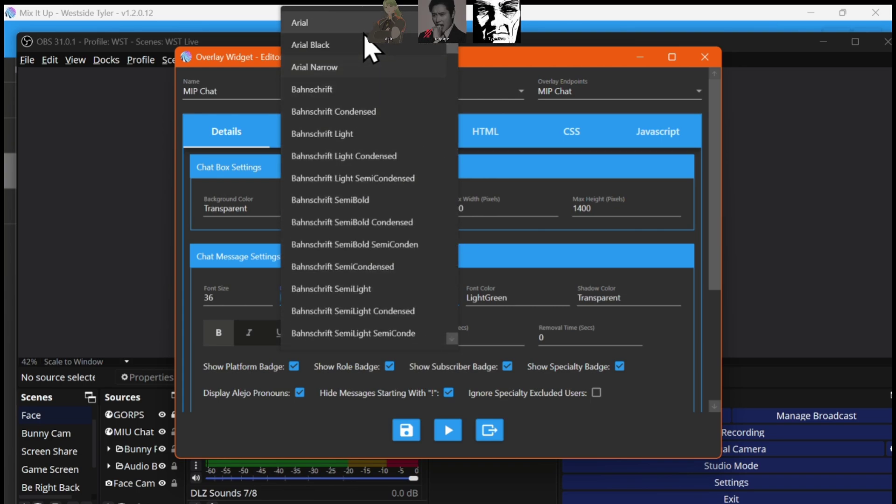
pyautogui.scroll(-15, 320, 230)
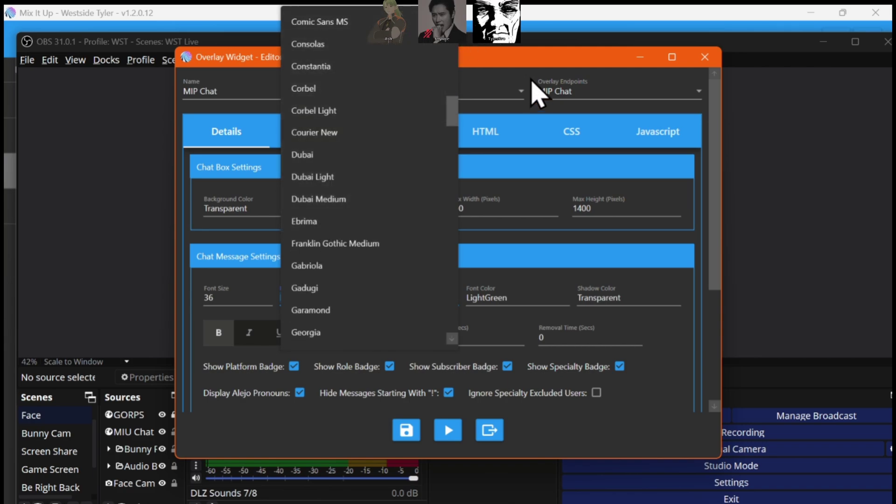
pyautogui.click(516, 63)
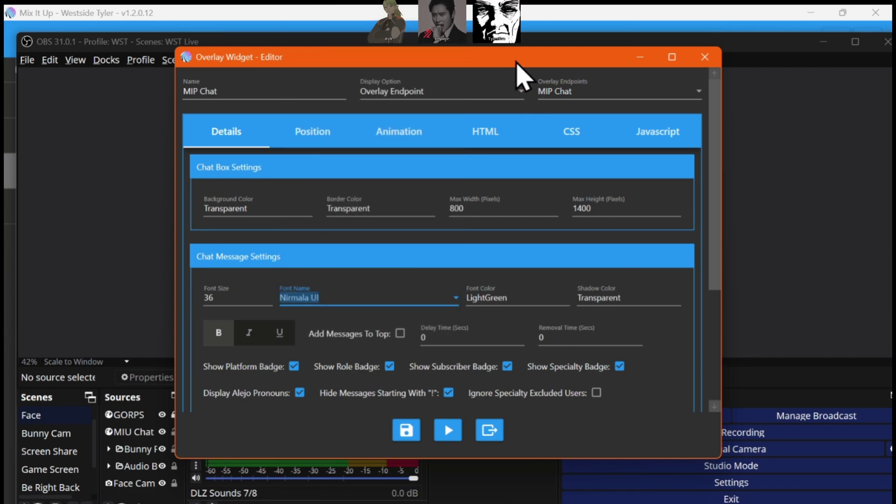
# Step: Change the chat message font to Segoe UI Variable Small Semibol
pyautogui.click(370, 302)
pyautogui.click(379, 300)
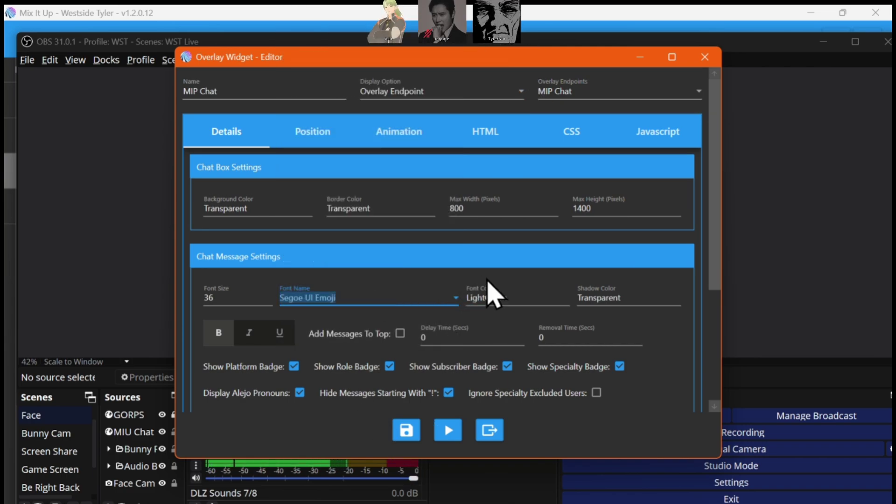
pyautogui.click(397, 299)
pyautogui.click(393, 313)
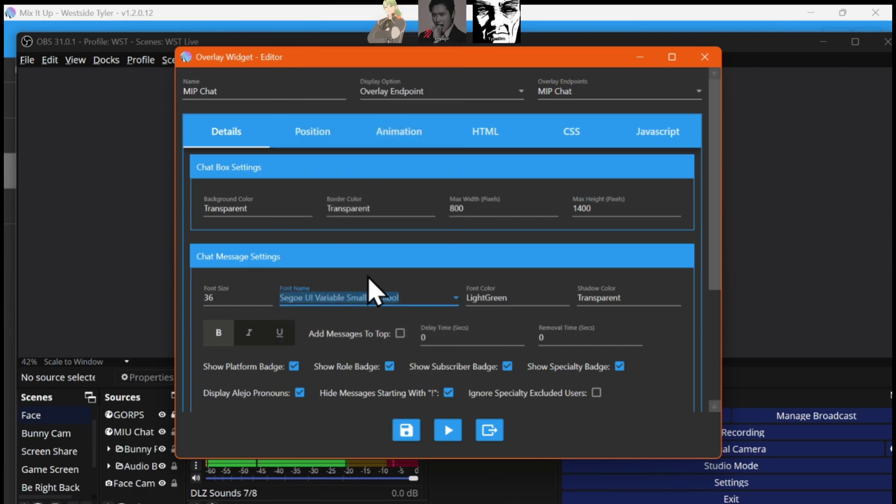
# Step: Browse the chat message fonts from the Sitka families back to Cascadia Mono, and close the list without choosing one
pyautogui.click(455, 299)
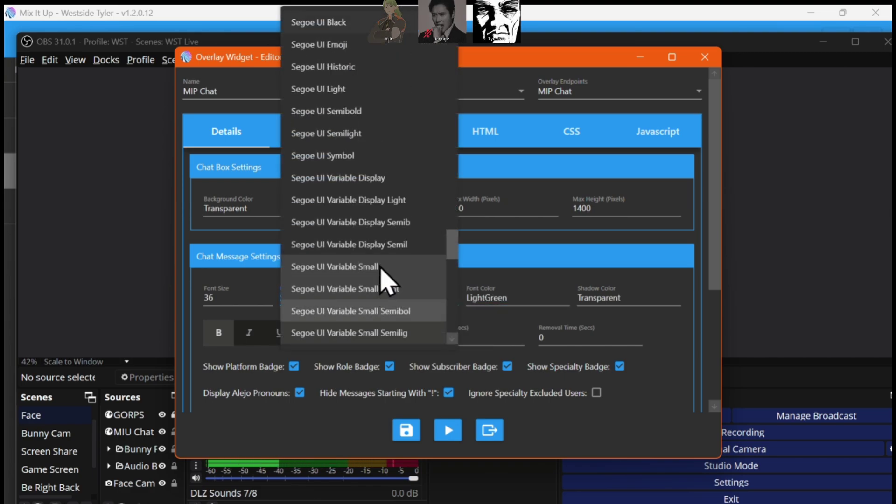
pyautogui.scroll(6, 380, 267)
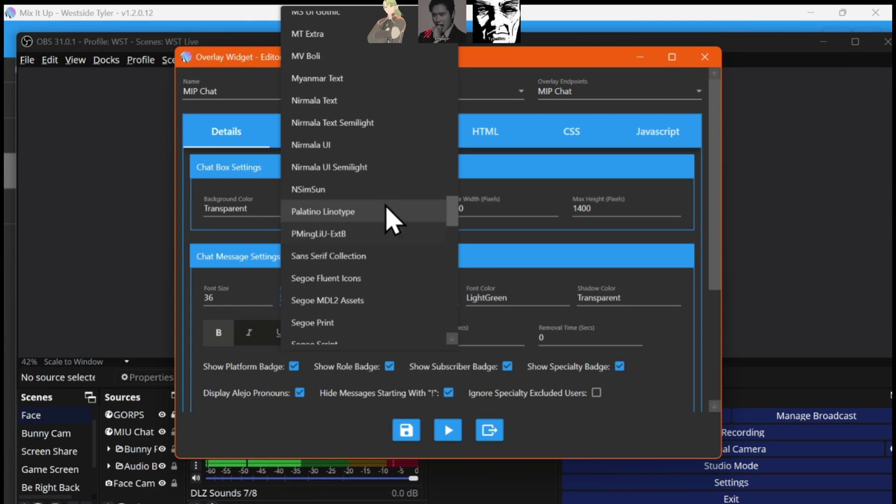
pyautogui.click(488, 80)
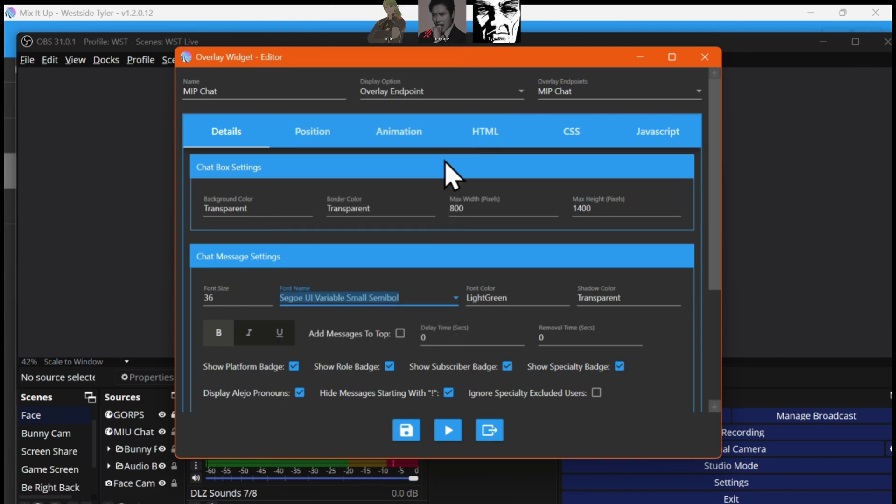
pyautogui.click(455, 298)
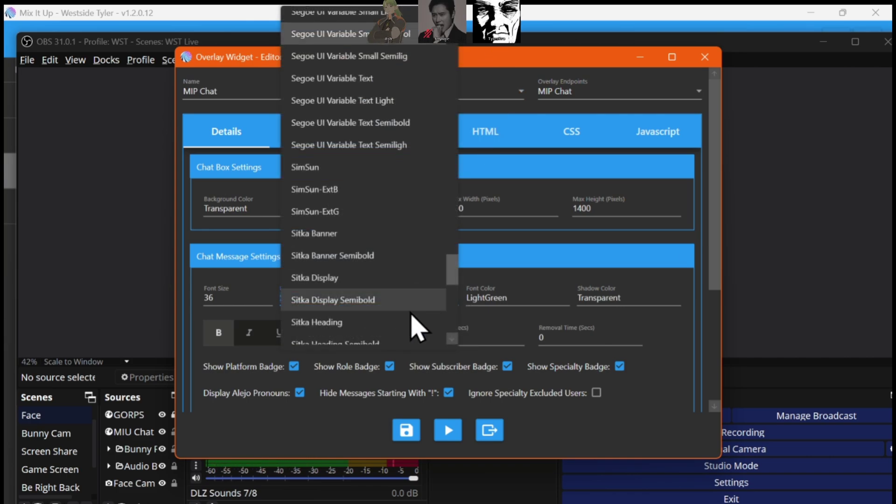
pyautogui.scroll(15, 418, 327)
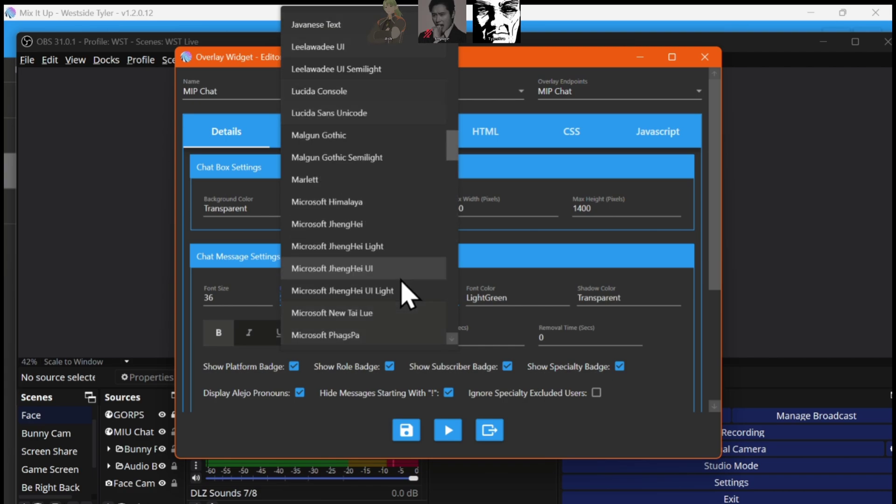
pyautogui.scroll(5, 401, 281)
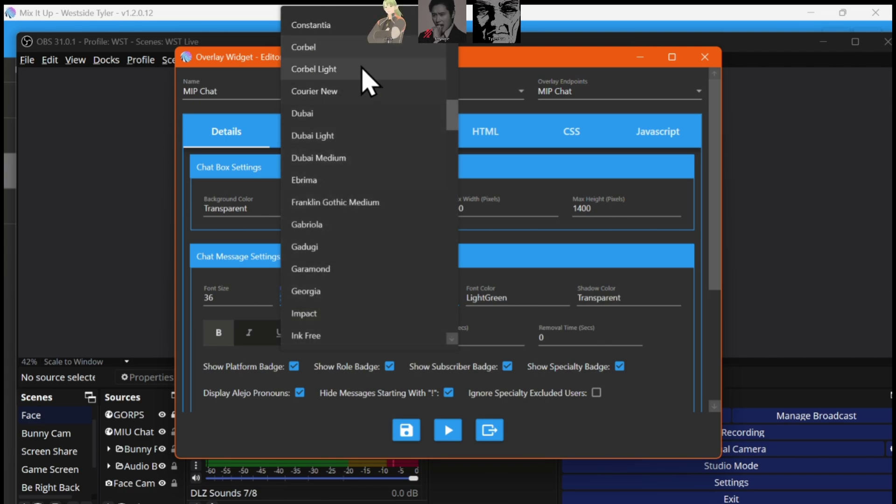
pyautogui.scroll(1, 358, 33)
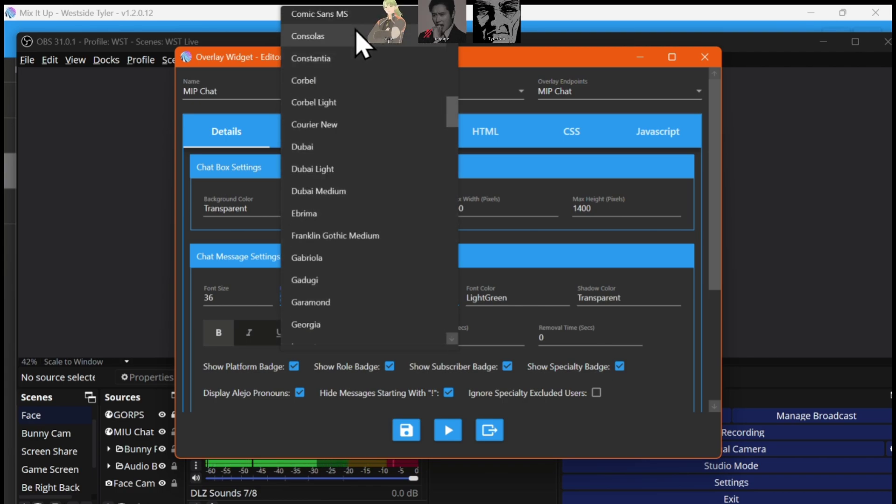
pyautogui.scroll(3, 360, 26)
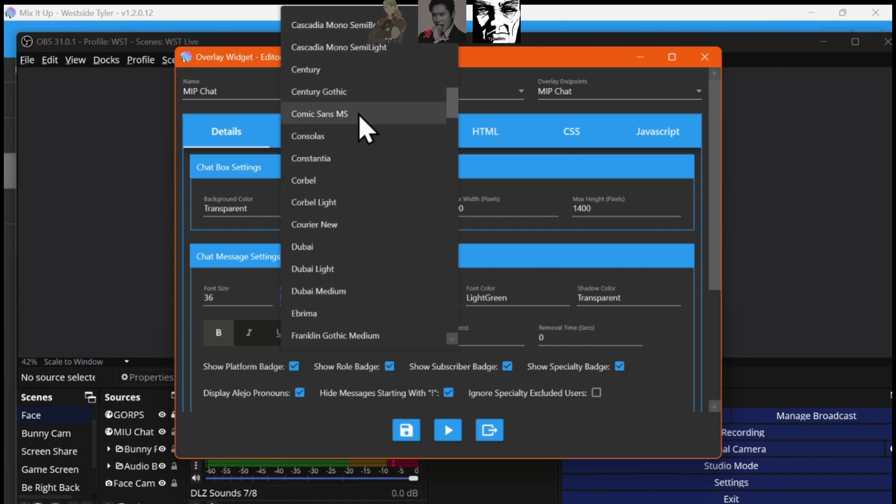
pyautogui.click(525, 76)
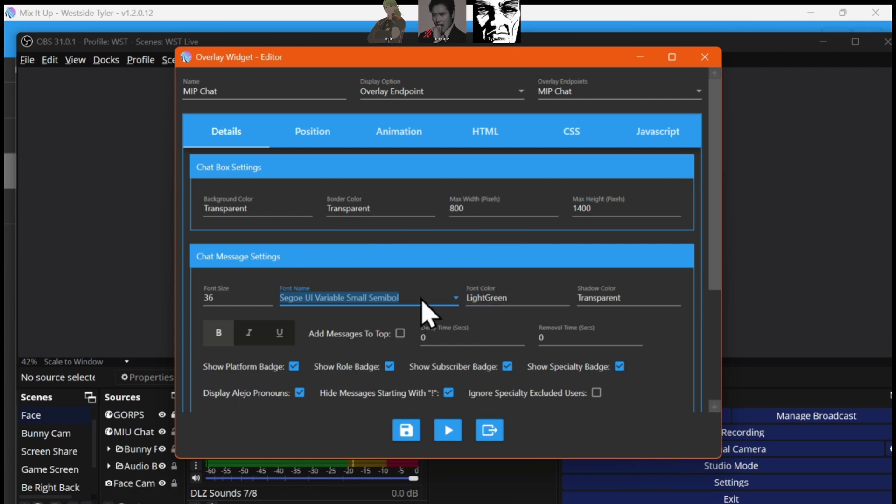
# Step: Set the font name of the widget's chat messages to Consolas
pyautogui.click(392, 305)
pyautogui.click(411, 304)
pyautogui.click(444, 306)
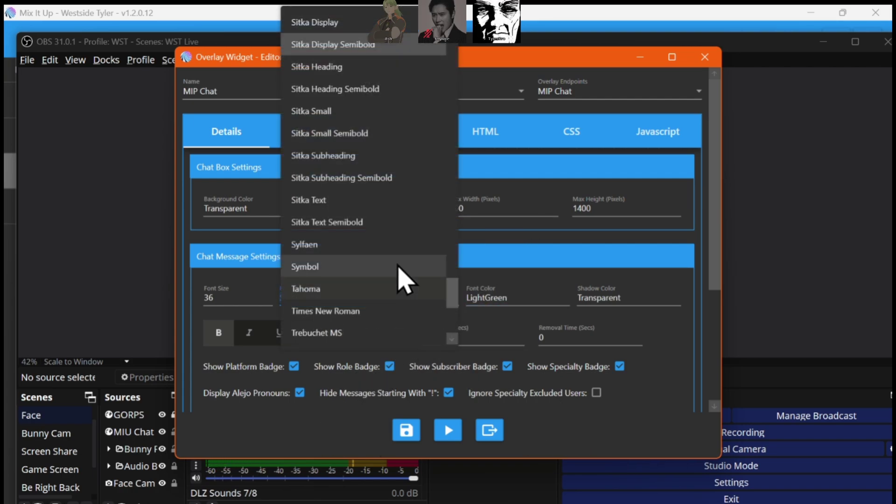
pyautogui.scroll(10, 402, 278)
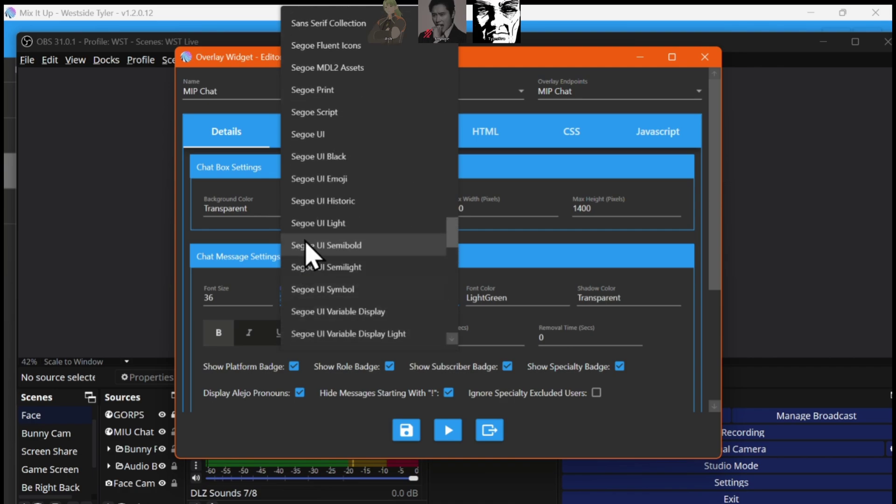
pyautogui.scroll(10, 327, 242)
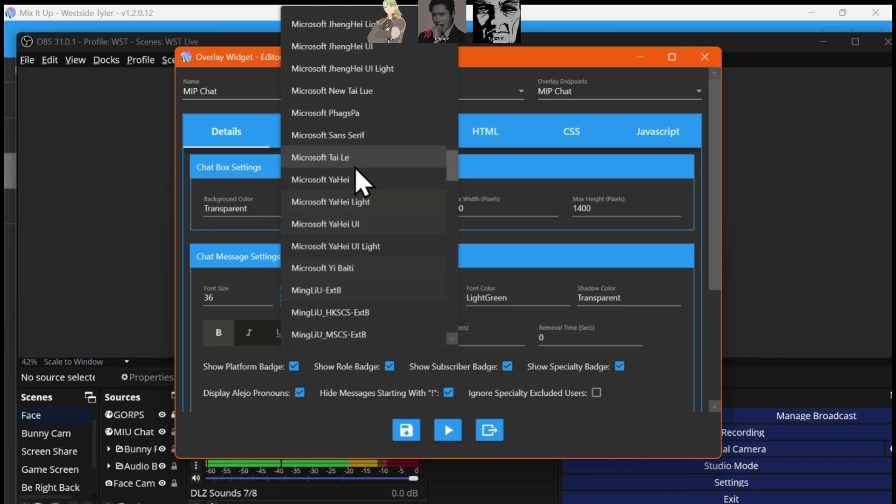
pyautogui.scroll(20, 361, 180)
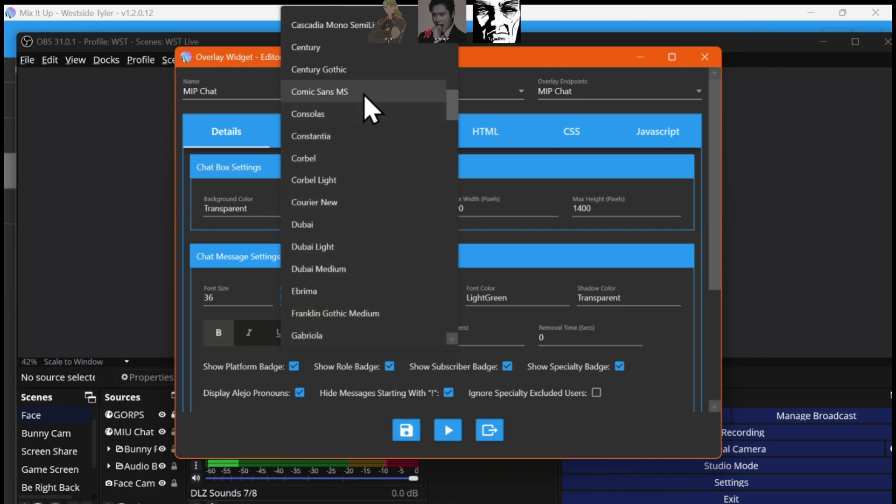
pyautogui.click(360, 117)
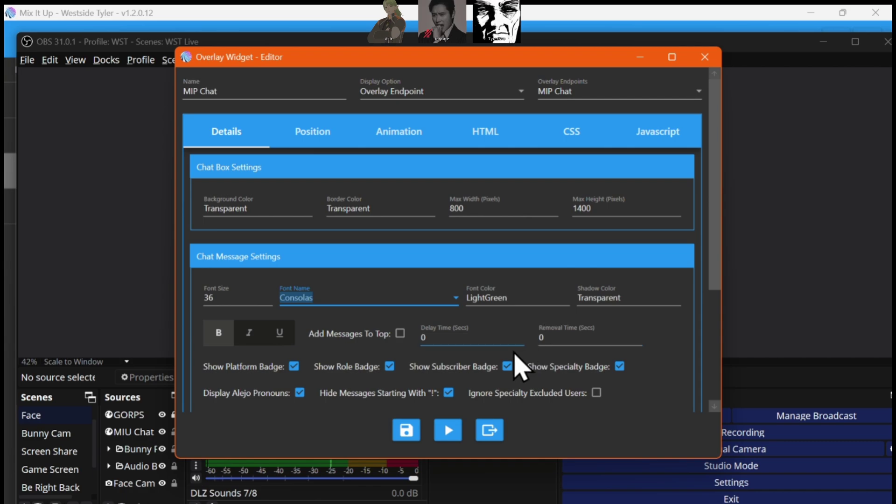
# Step: Examine the remaining chat message settings, including message order, delay and removal times, badges, ignored usernames and streaming platforms
pyautogui.scroll(-1, 512, 352)
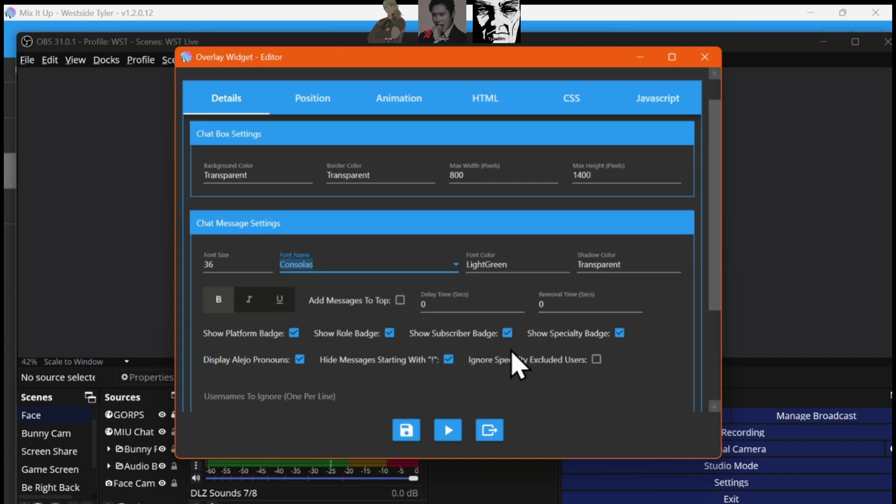
pyautogui.click(401, 301)
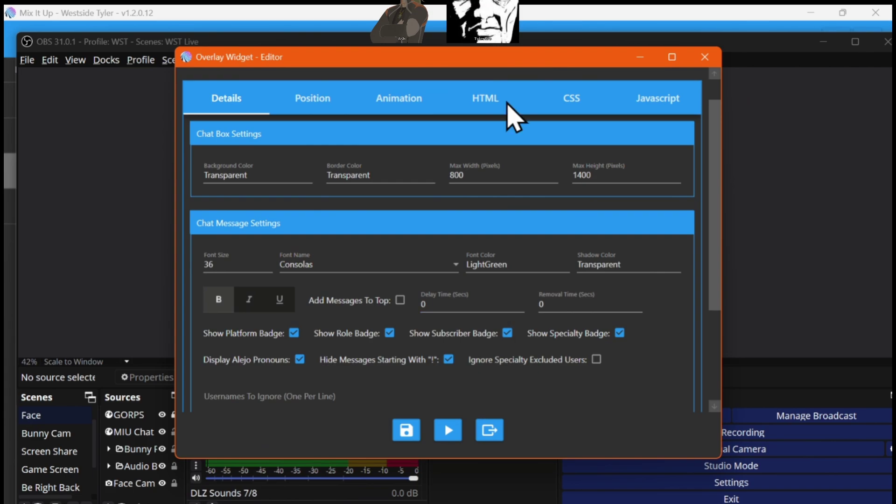
pyautogui.scroll(-1, 476, 359)
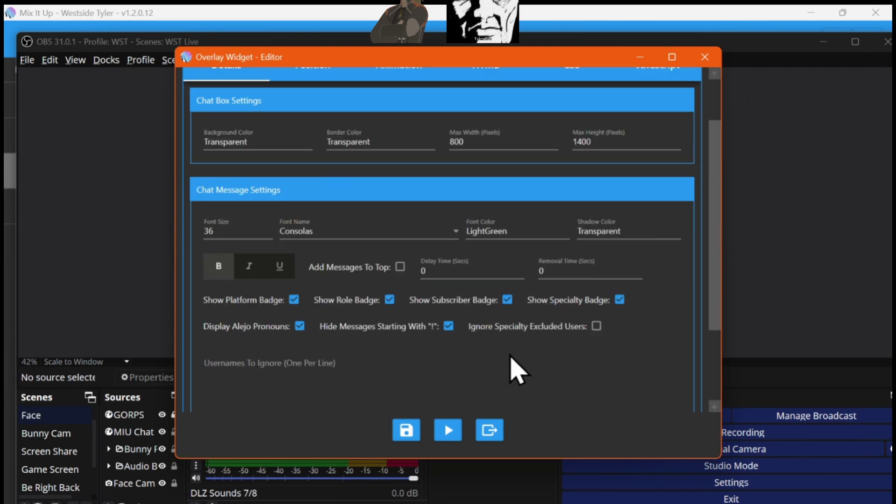
pyautogui.scroll(-1, 517, 369)
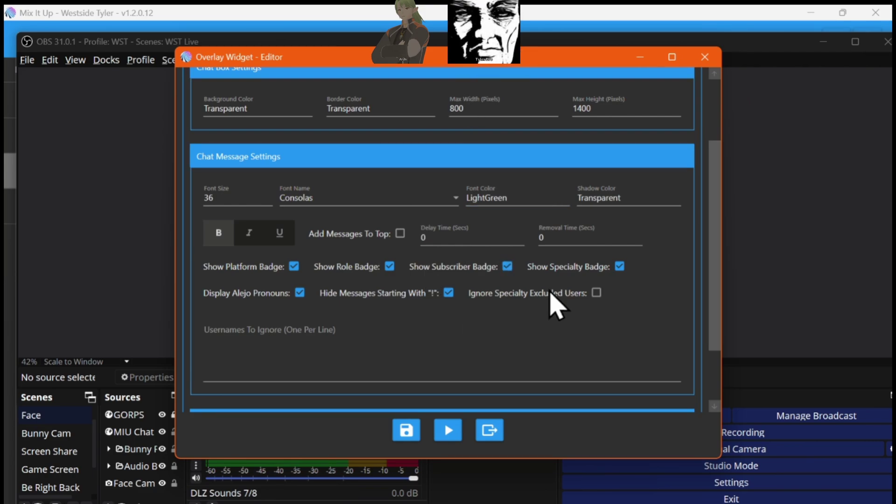
pyautogui.scroll(-3, 538, 293)
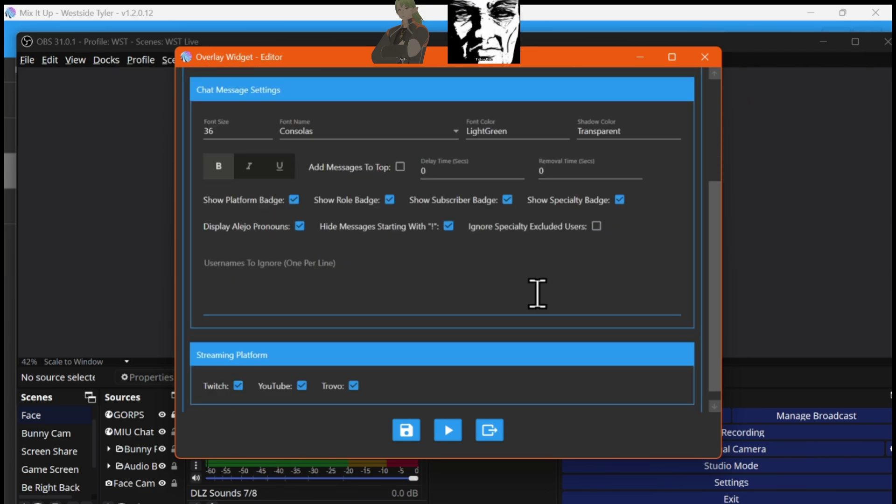
pyautogui.click(357, 312)
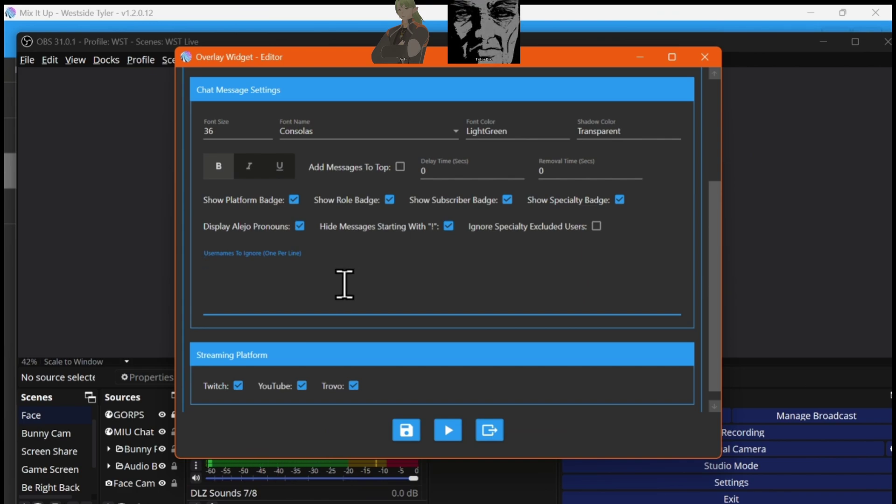
pyautogui.scroll(-1, 369, 281)
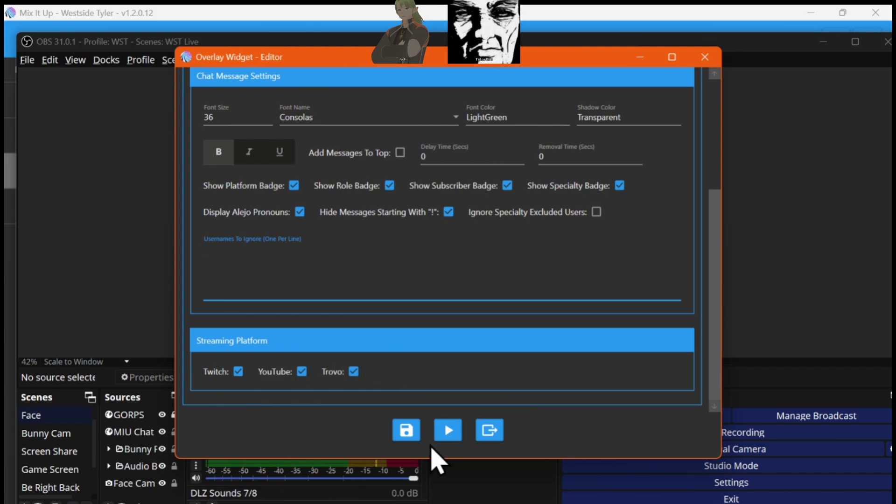
# Step: Save the MIP Chat widget and close its editor, and select the MIU Chat source in a maximized OBS window
pyautogui.click(401, 434)
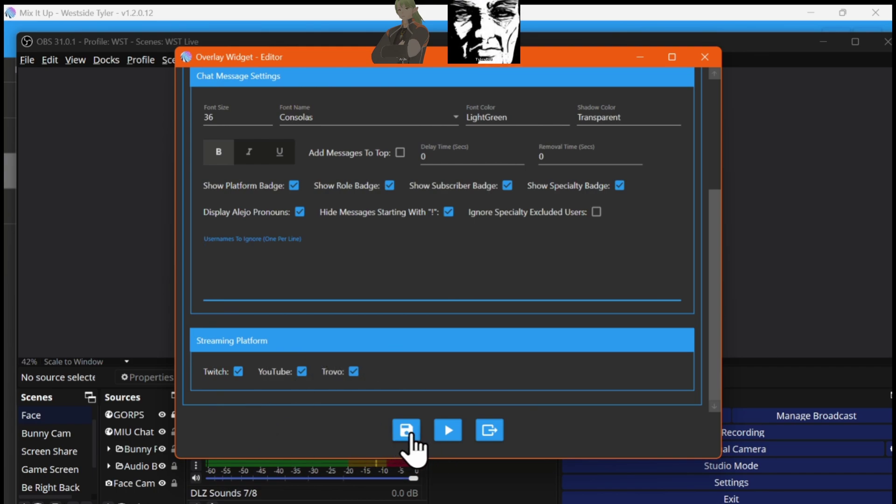
pyautogui.click(705, 57)
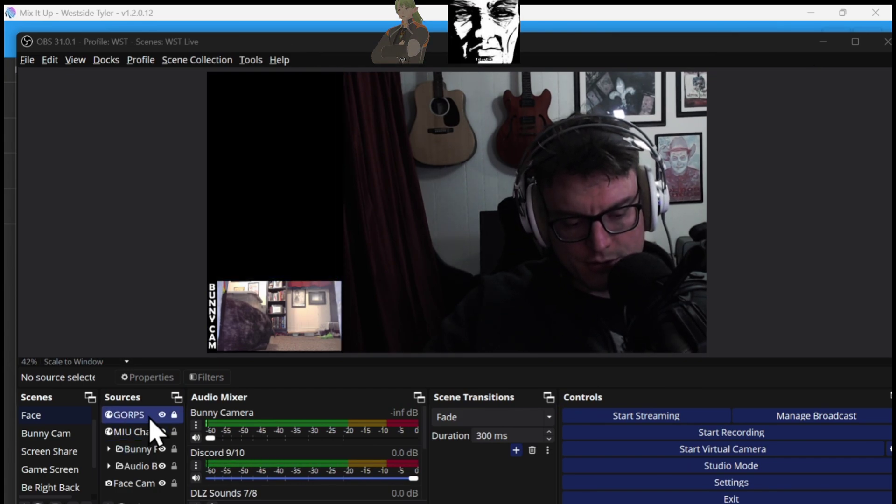
pyautogui.click(135, 434)
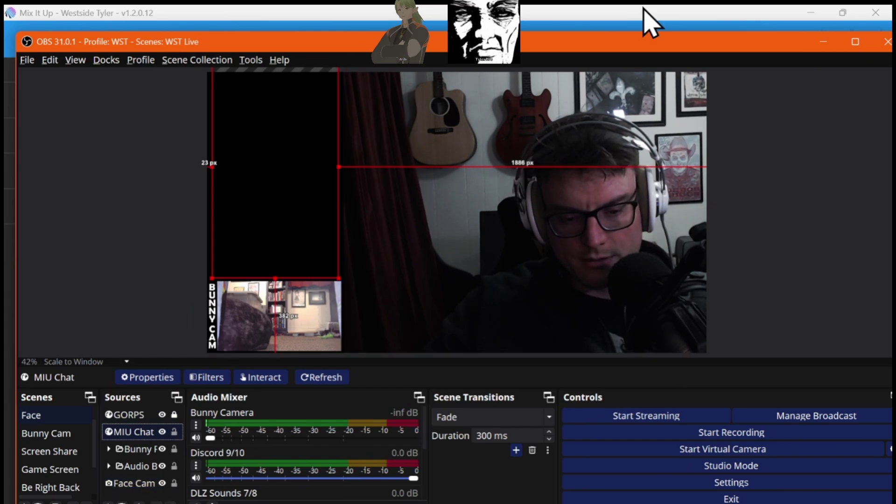
pyautogui.click(856, 42)
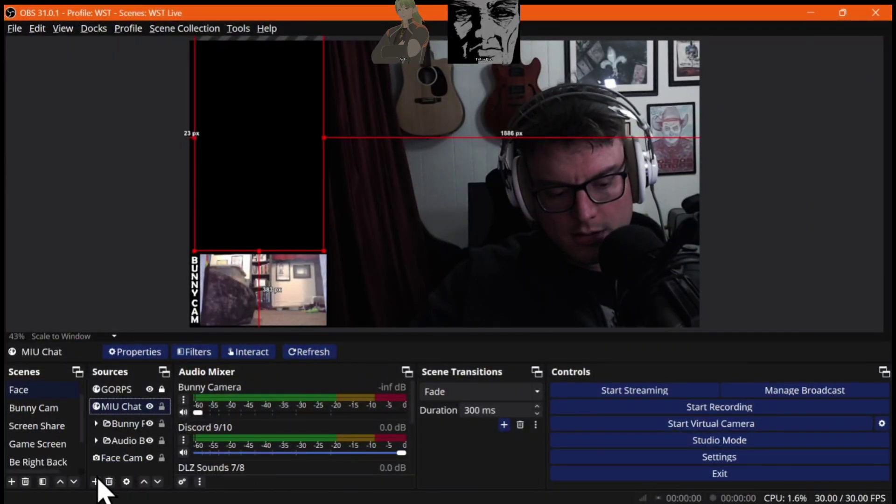
pyautogui.click(95, 481)
pyautogui.click(172, 242)
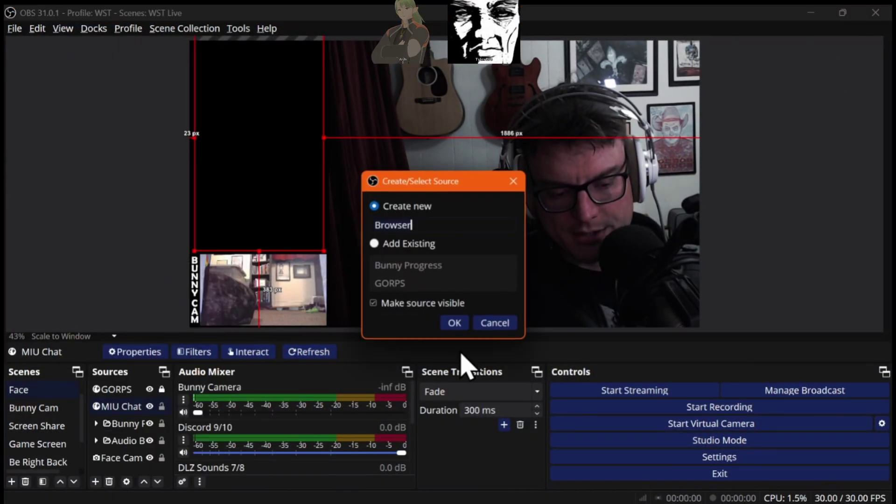
pyautogui.click(411, 244)
pyautogui.scroll(-1, 462, 275)
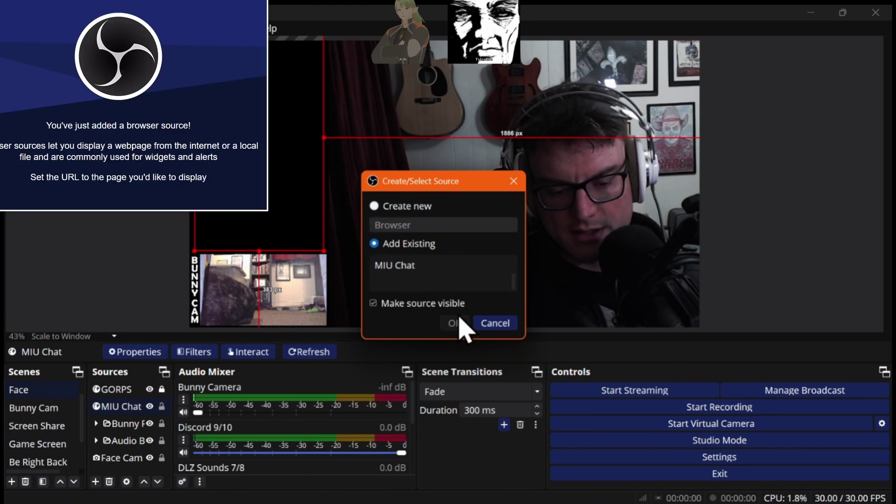
pyautogui.click(488, 324)
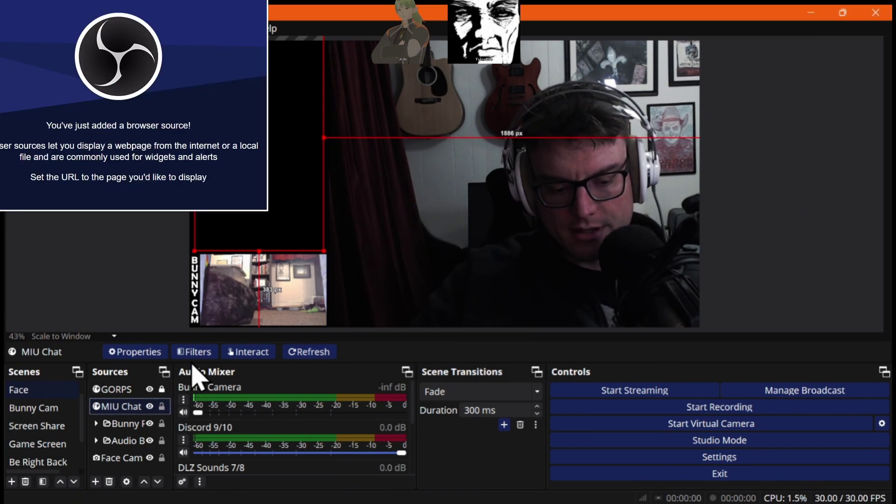
# Step: Open the MIU Chat source's properties, and copy the MIP Chat endpoint's link from the overlay settings in Mix It Up
pyautogui.click(135, 352)
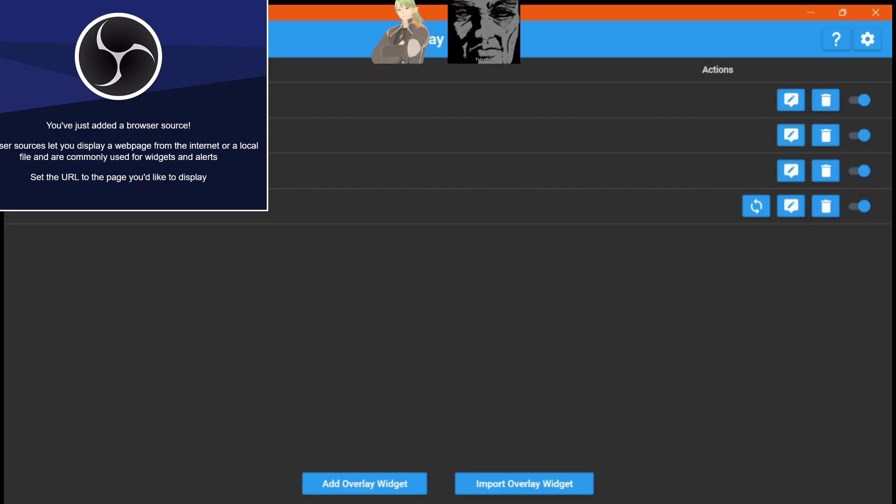
pyautogui.click(868, 40)
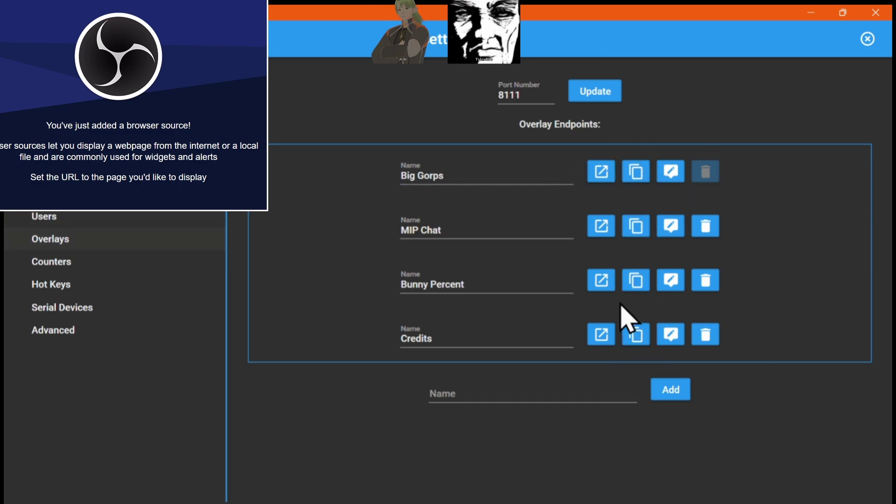
pyautogui.click(636, 225)
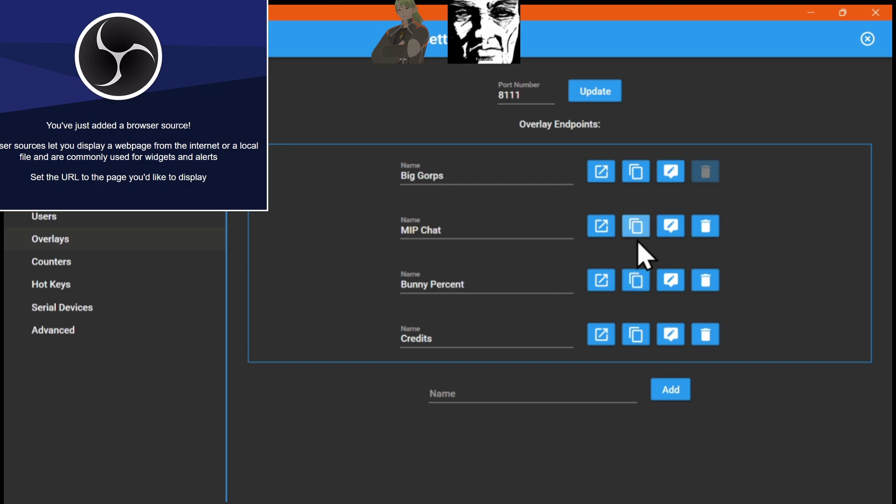
pyautogui.click(474, 392)
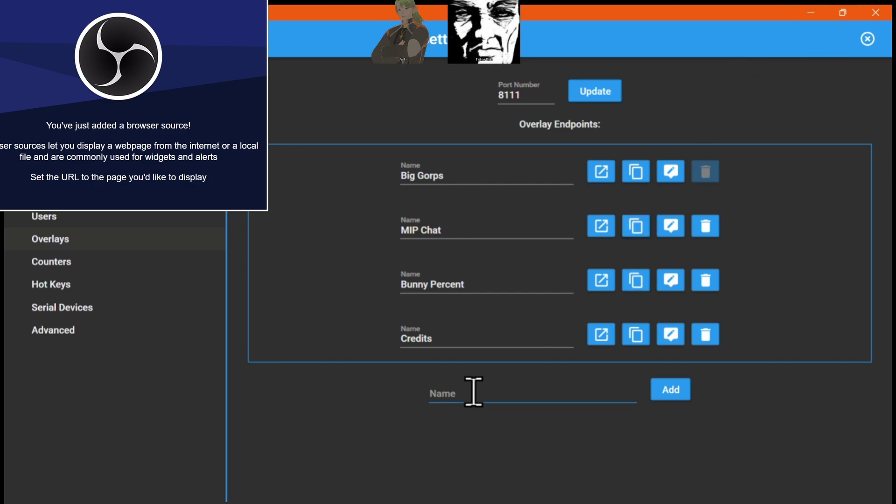
# Step: Check the MIU Chat source's URL, size, custom CSS and refresh options in OBS, and accept its properties
pyautogui.hotkey('alt', 'Tab')
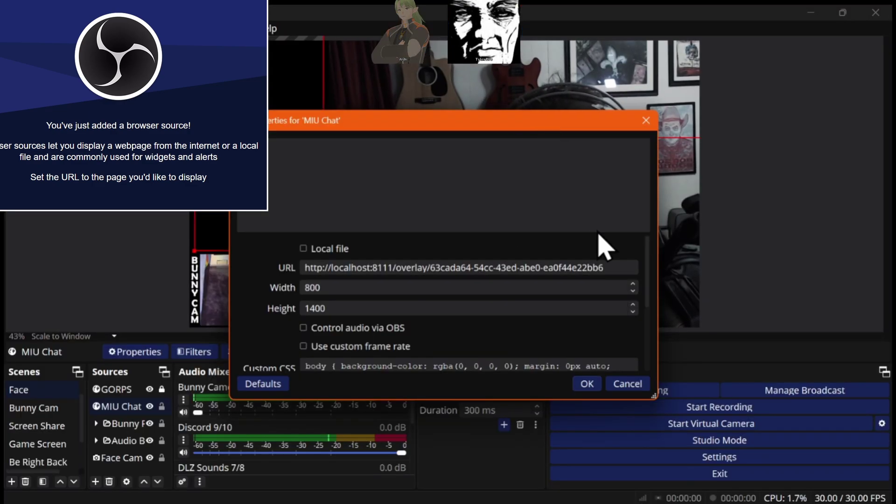
pyautogui.click(493, 268)
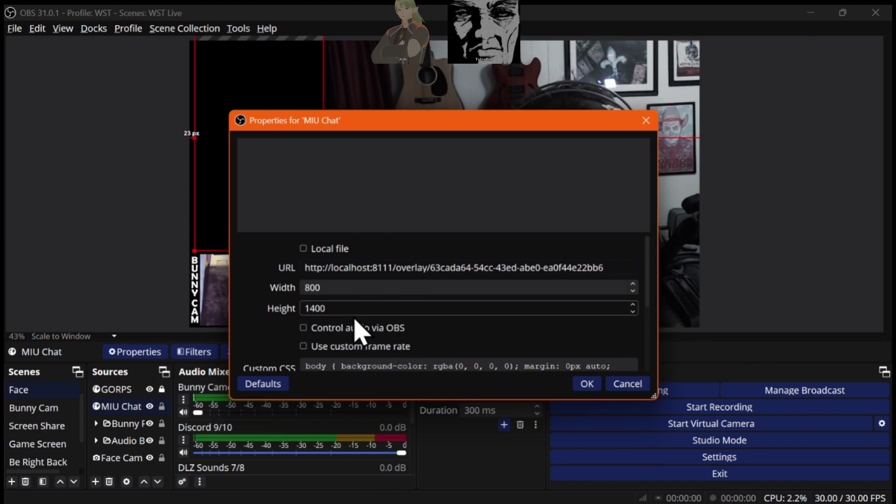
pyautogui.scroll(-1, 425, 338)
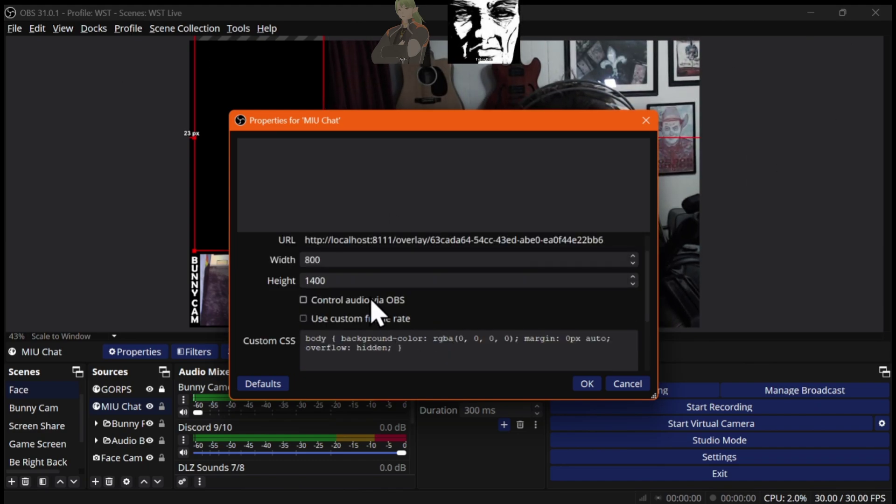
pyautogui.scroll(-2, 439, 327)
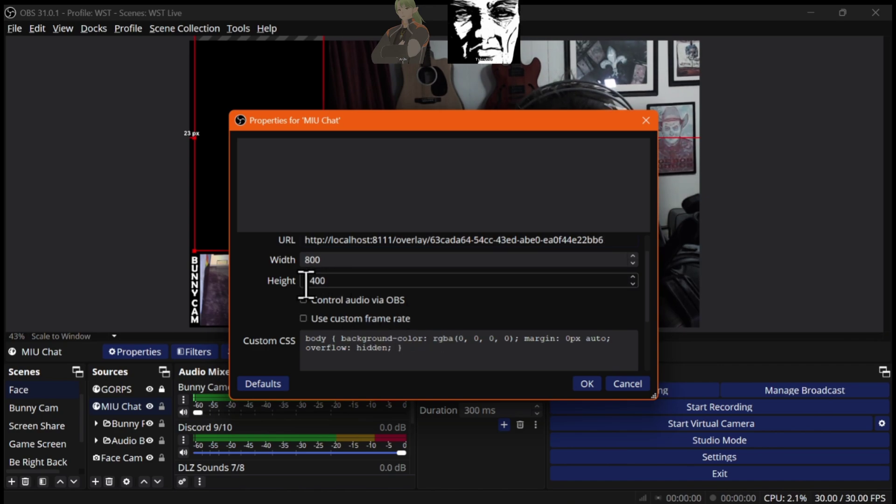
pyautogui.scroll(-1, 400, 322)
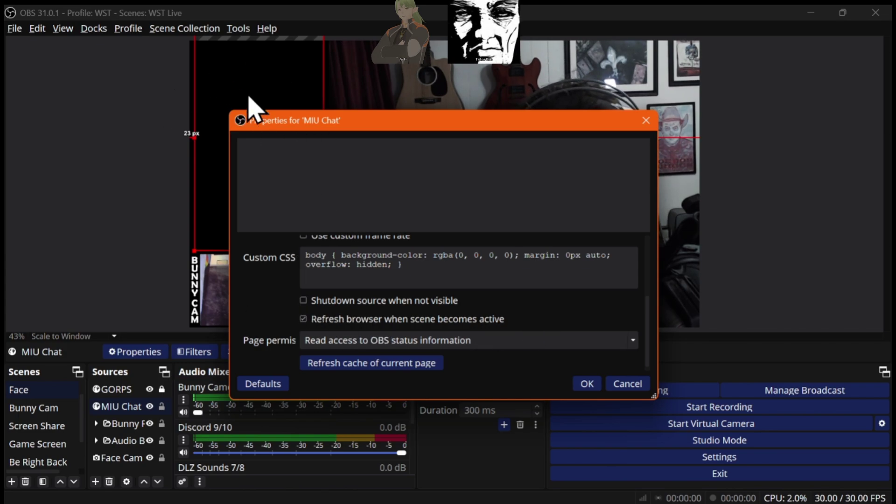
pyautogui.scroll(-1, 524, 369)
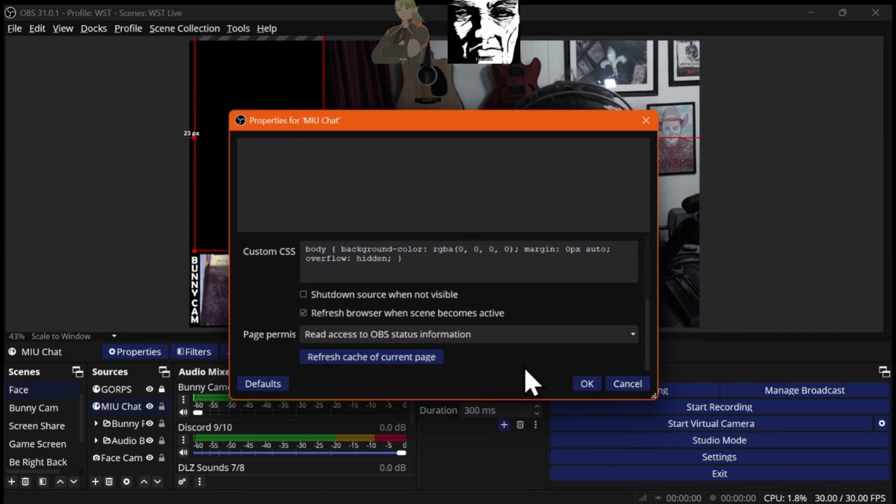
pyautogui.click(588, 384)
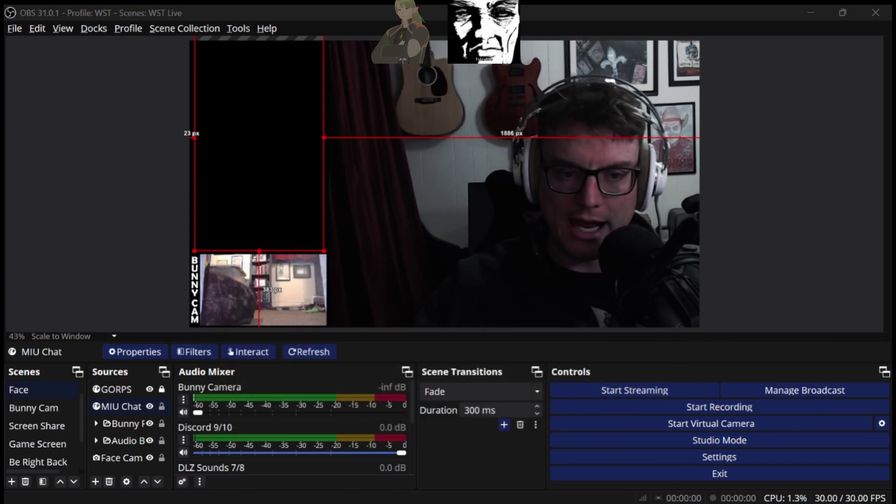
# Step: Return to the overlay widgets in Mix It Up and open the MIP Chat widget's editor to view its chat box and message settings
pyautogui.hotkey('alt', 'Tab')
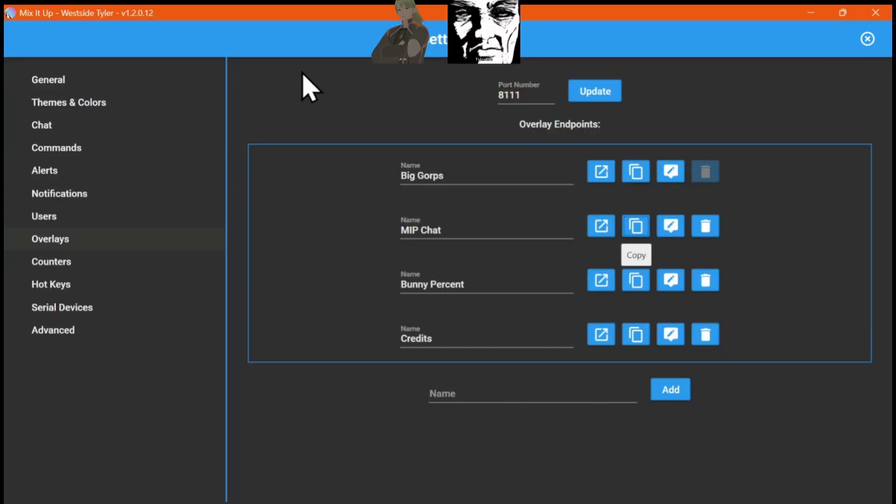
pyautogui.moveTo(358, 10); pyautogui.dragTo(350, 0)
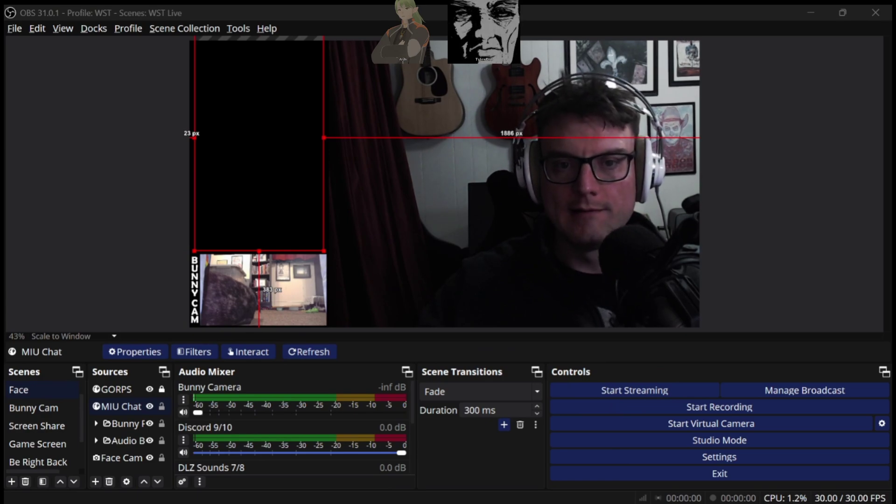
pyautogui.hotkey('alt', 'Tab')
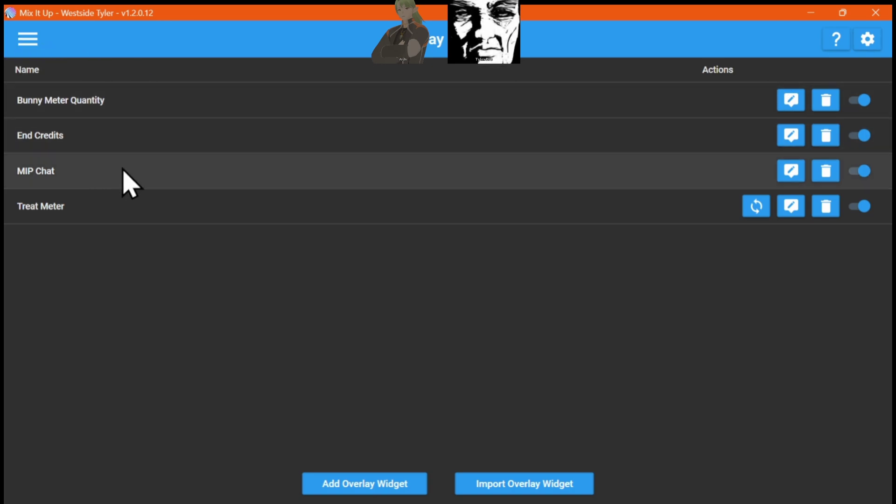
pyautogui.click(793, 179)
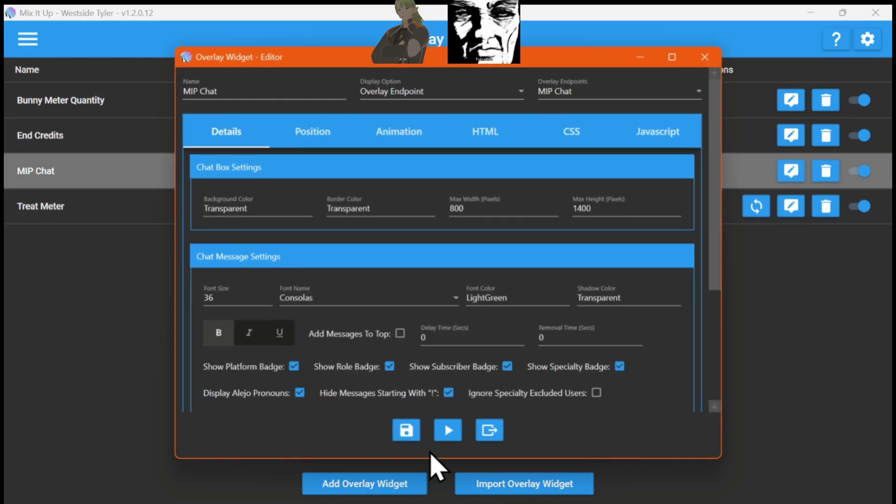
pyautogui.click(638, 56)
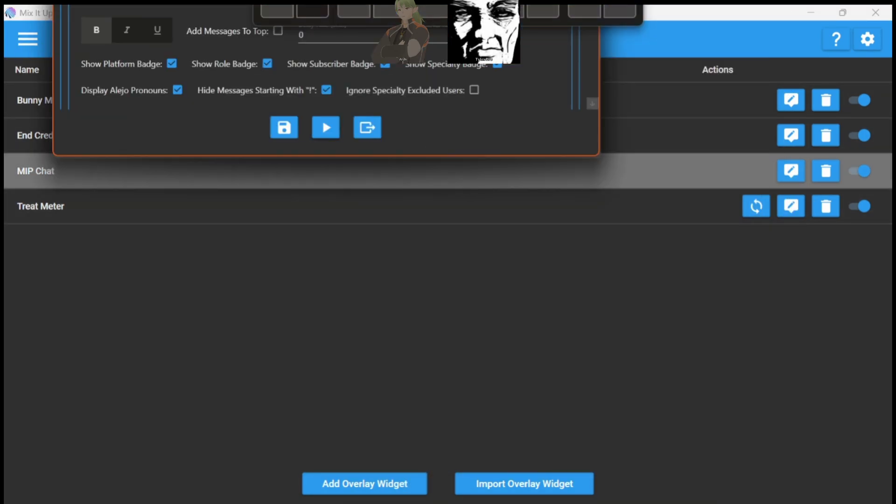
# Step: Switch to the Discord call and close the ended stream to return to the participants view
pyautogui.hotkey('alt', 'Tab')
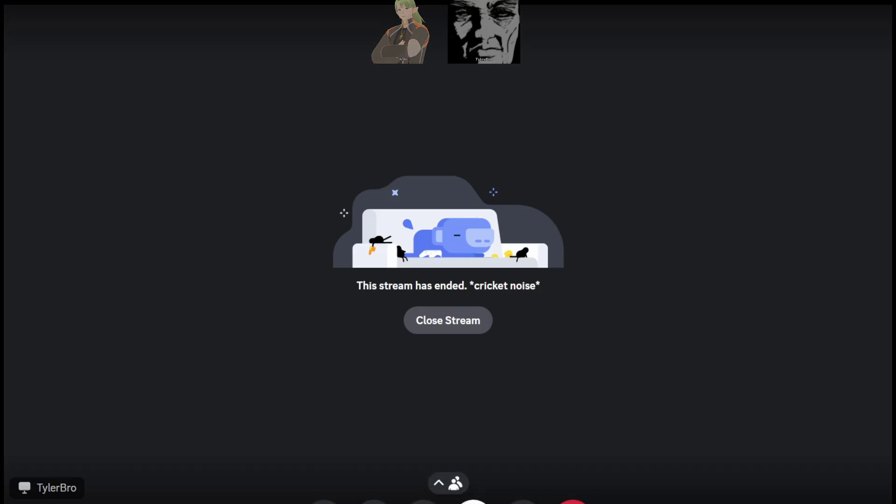
pyautogui.click(449, 321)
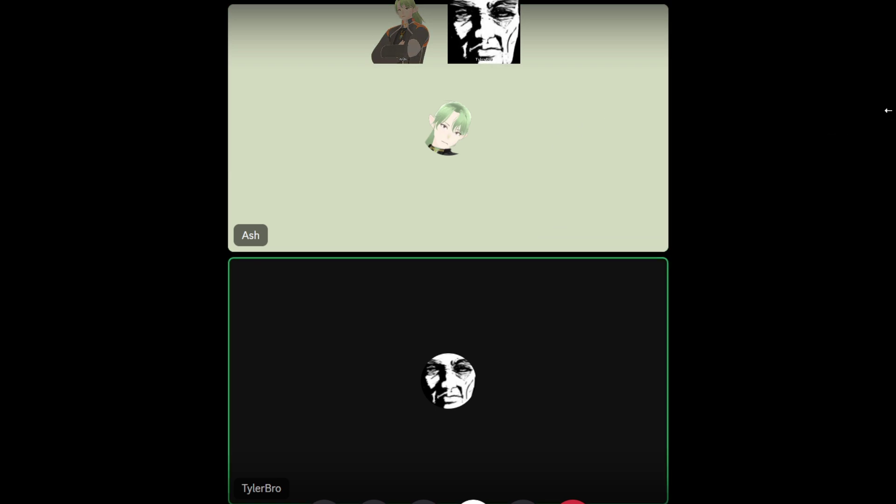
pyautogui.moveTo(636, 50)
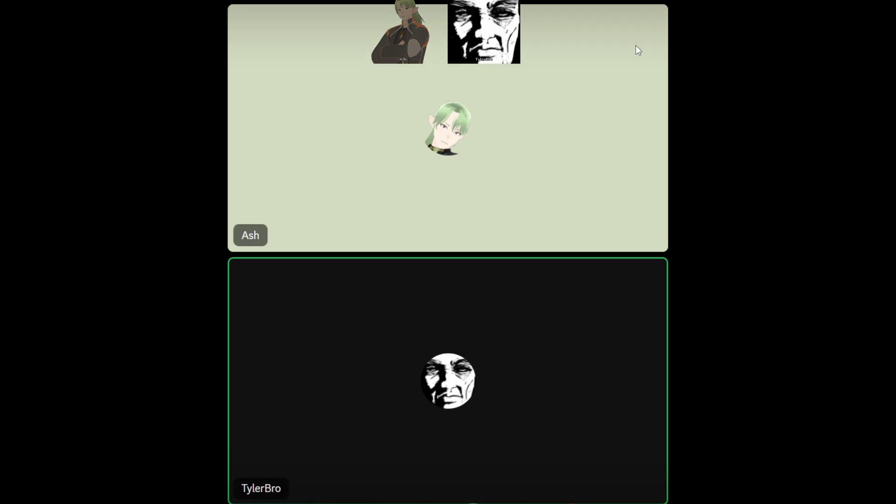